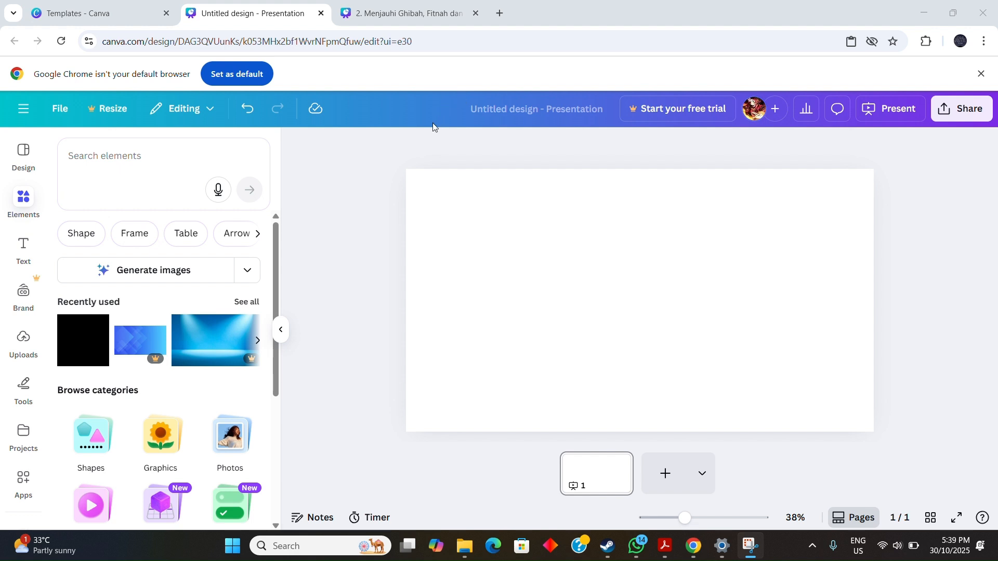
Add a square to the blank page and duplicate it three times, arranging the squares edge to edge in one row of four.
click(98, 349)
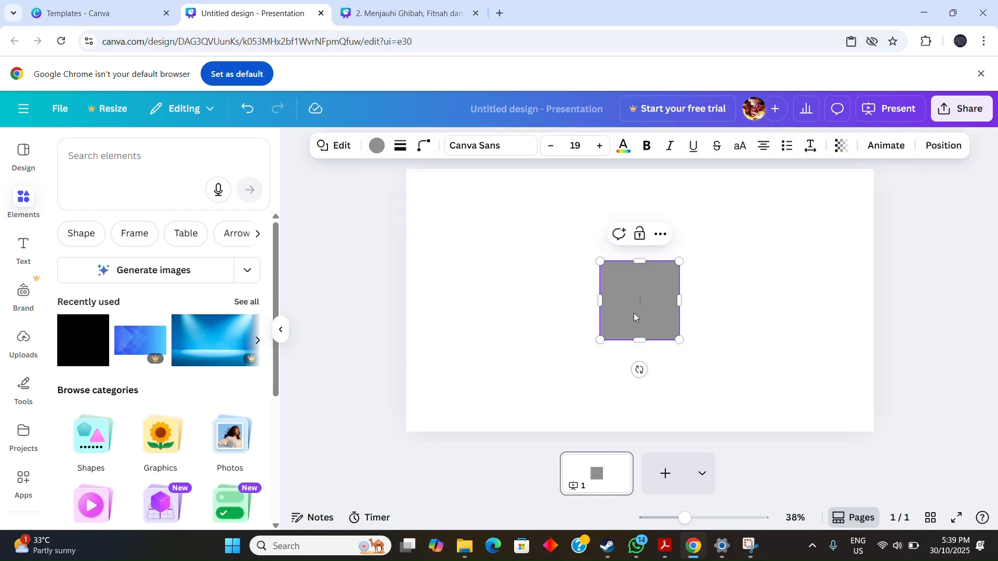
click(661, 234)
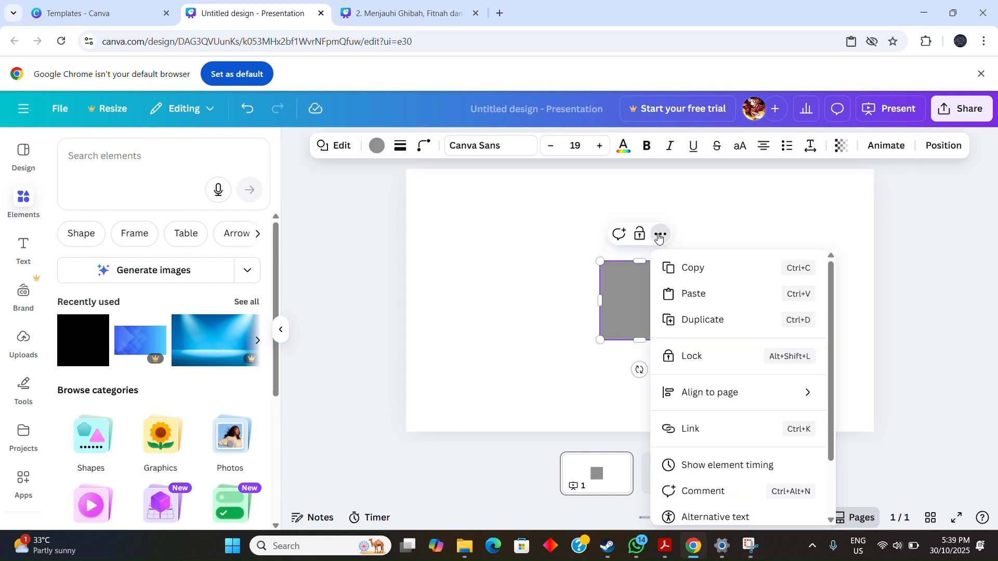
click(706, 319)
drag(666, 314, 722, 304)
click(721, 236)
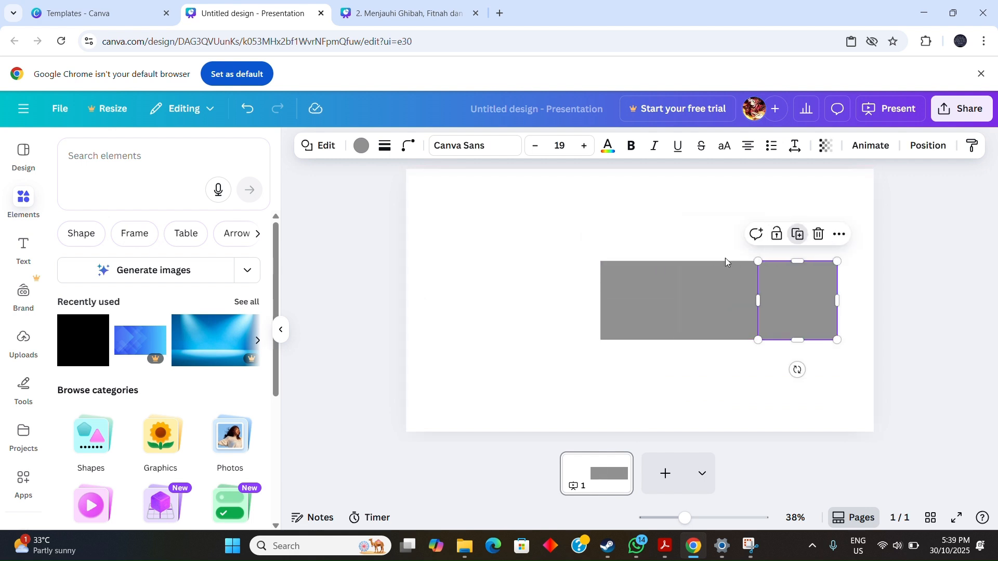
click(796, 235)
drag(860, 293, 544, 290)
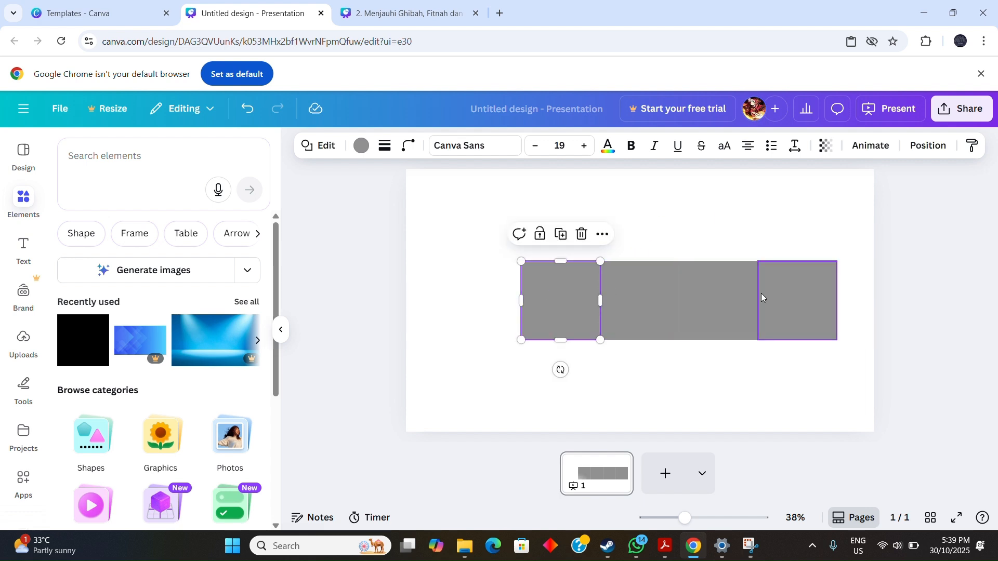
click(694, 227)
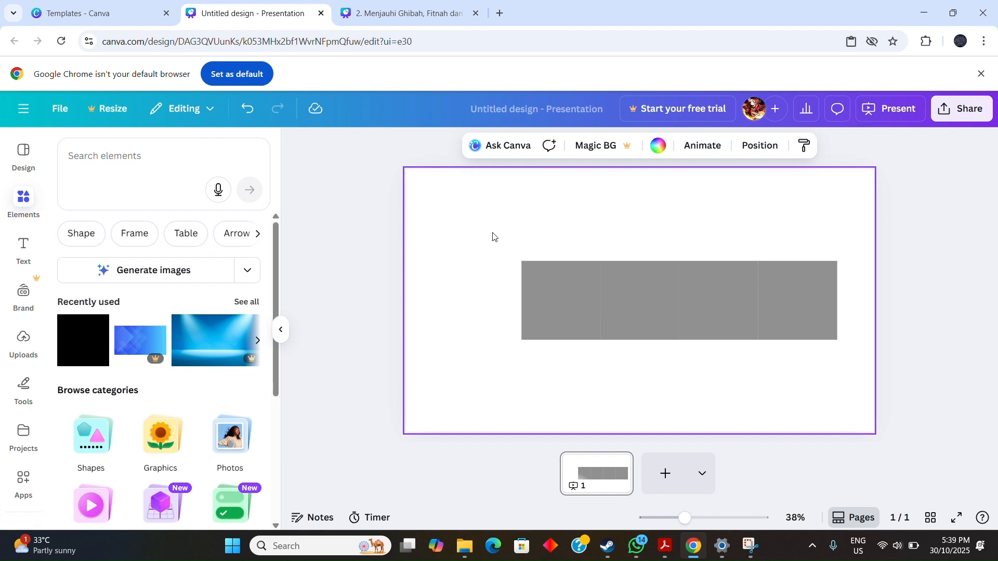
Group the four squares and move and stretch the group until it covers the whole page as four equal columns.
drag(492, 231, 869, 392)
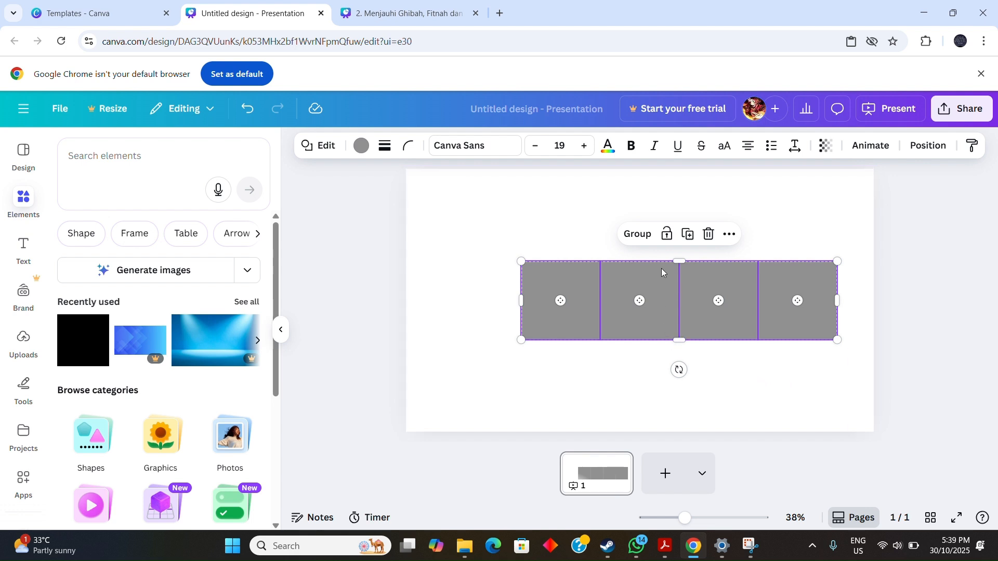
click(644, 245)
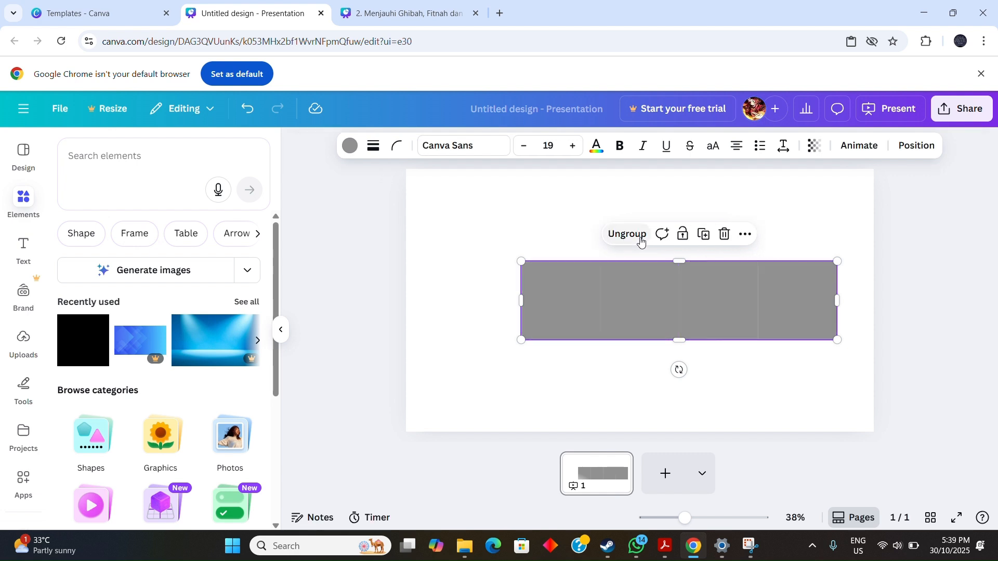
drag(682, 303, 568, 209)
drag(722, 210, 874, 213)
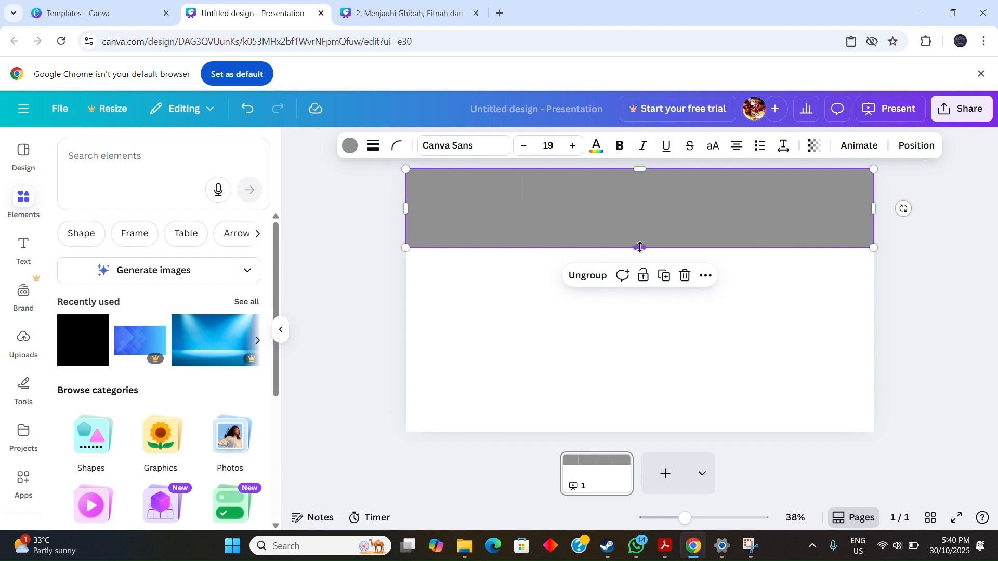
drag(640, 247, 640, 433)
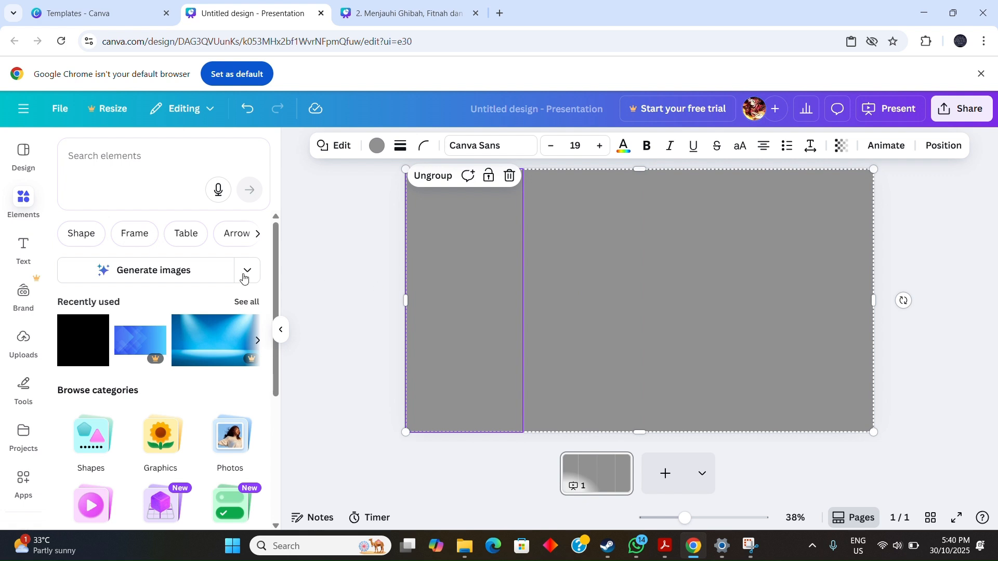
Fill the four columns, in order, with the default solid colours cyan, light turquoise, sky blue and violet-blue.
click(381, 152)
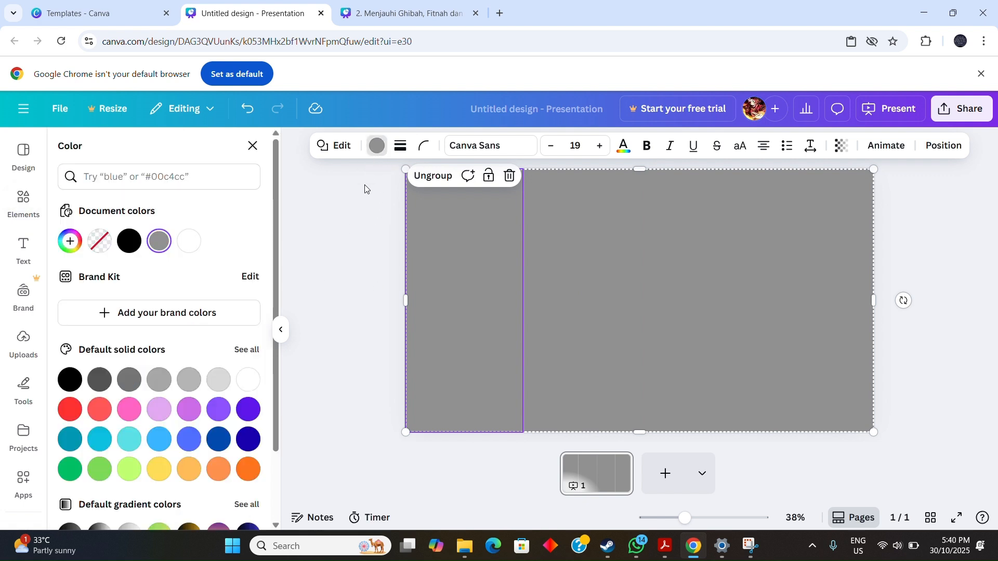
click(100, 442)
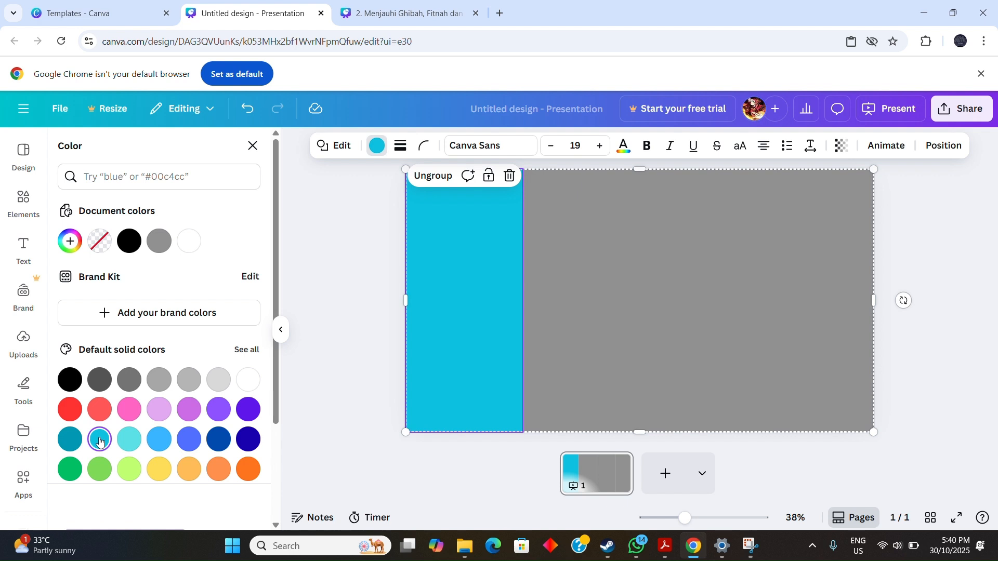
click(600, 312)
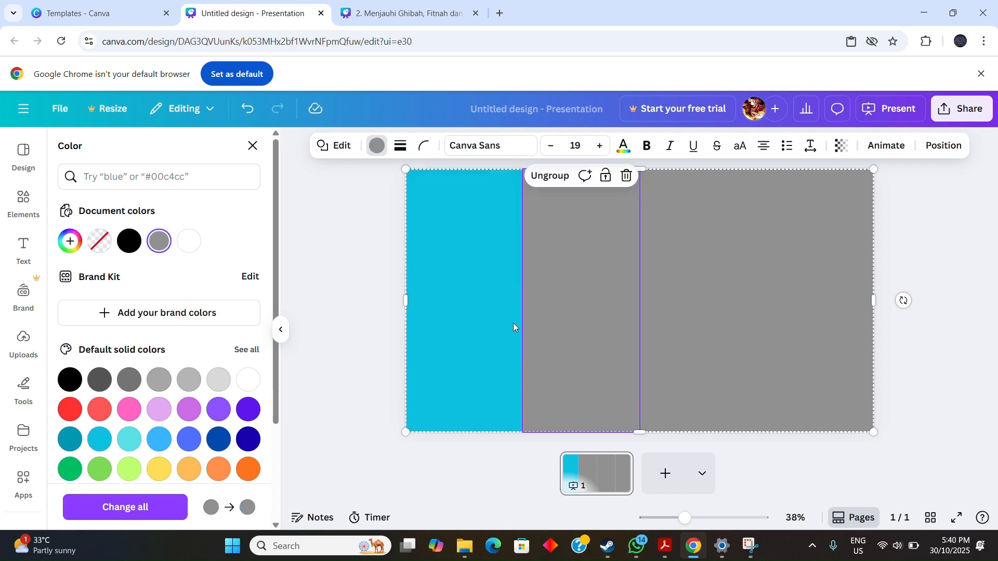
click(130, 439)
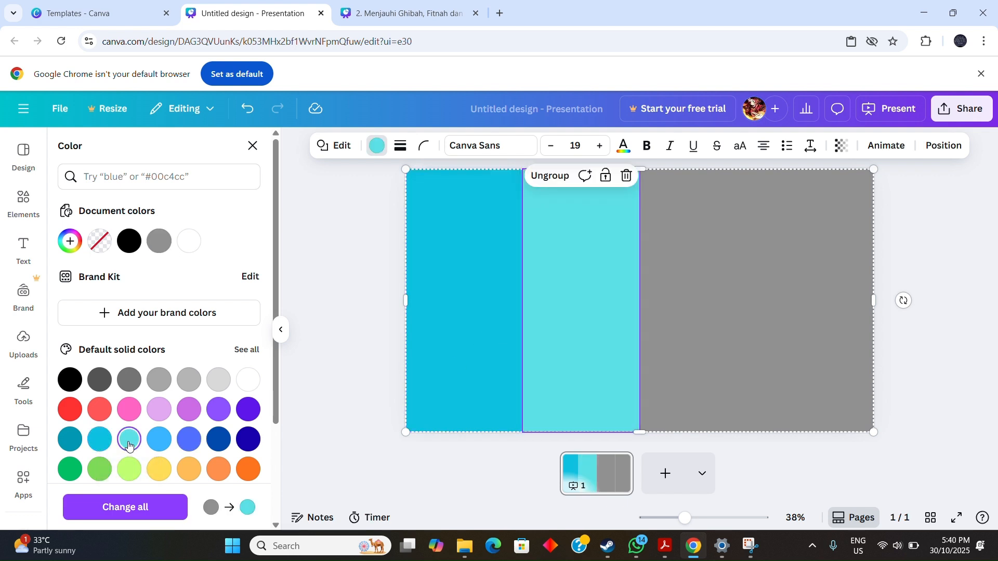
click(718, 320)
click(161, 443)
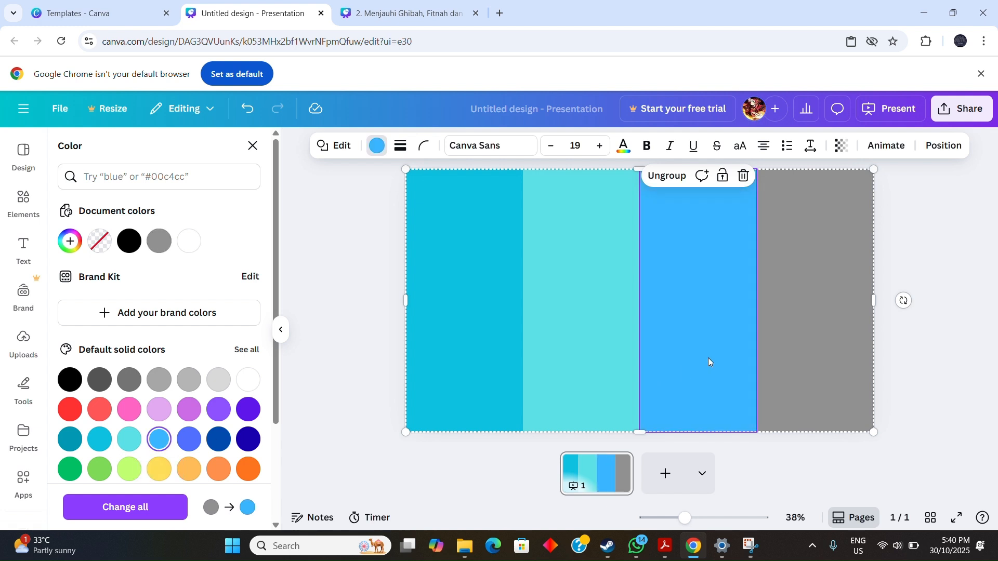
click(826, 335)
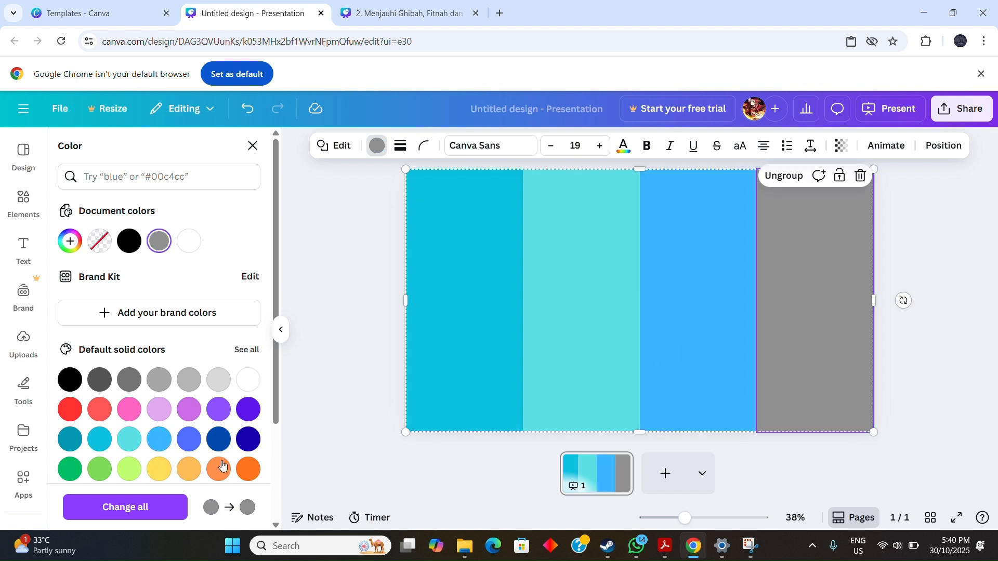
click(189, 440)
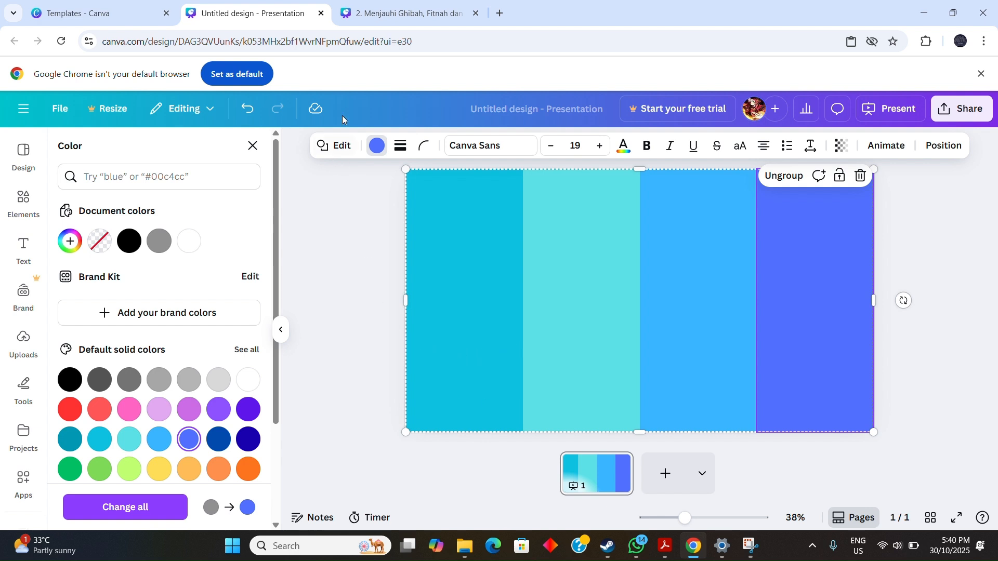
Copy the "1. Memastikan Kesahihan Maklumat (Tabayyun)" text block from the existing Menjauhi Ghibah design and paste it onto the untitled design's first column.
click(376, 4)
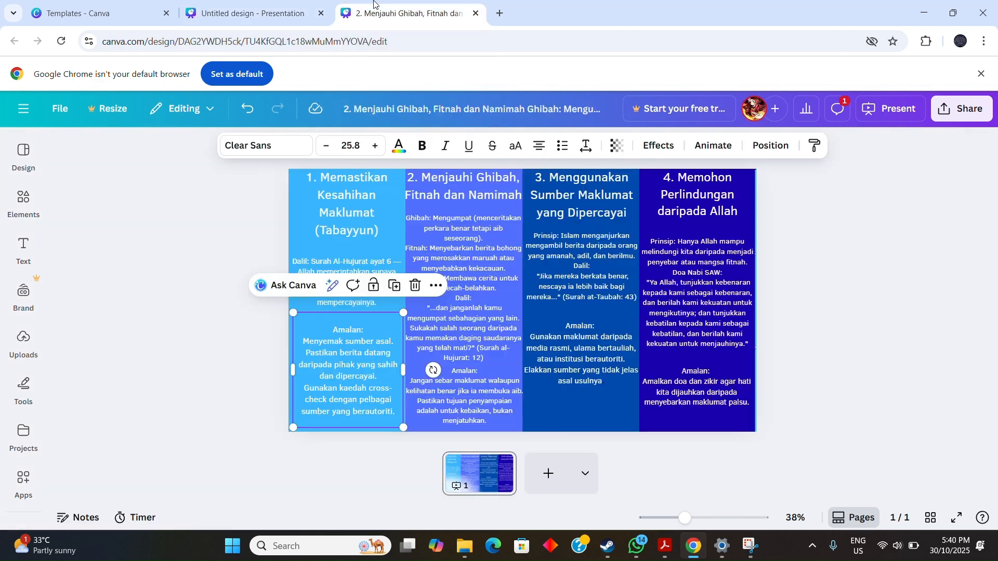
click(375, 206)
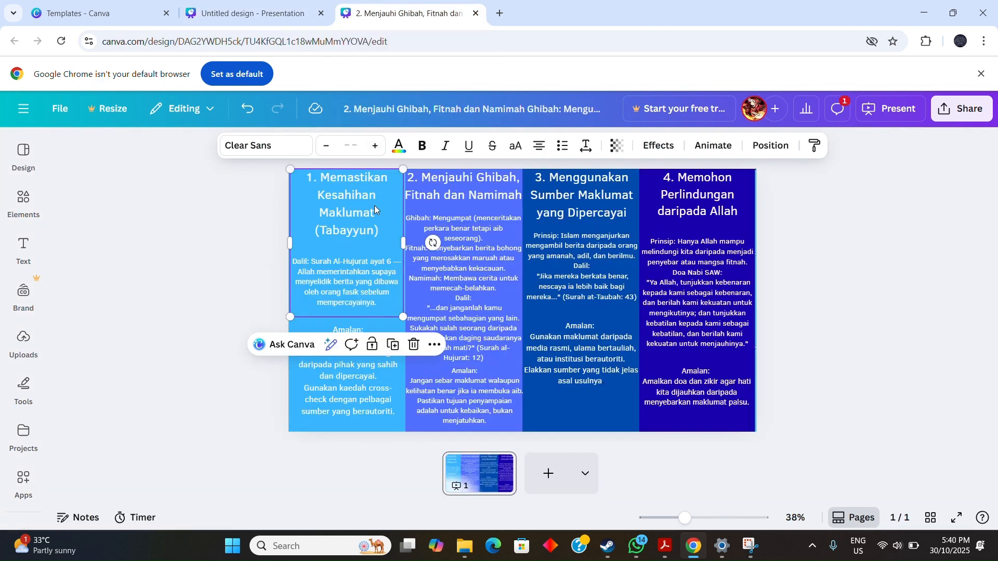
right_click(362, 226)
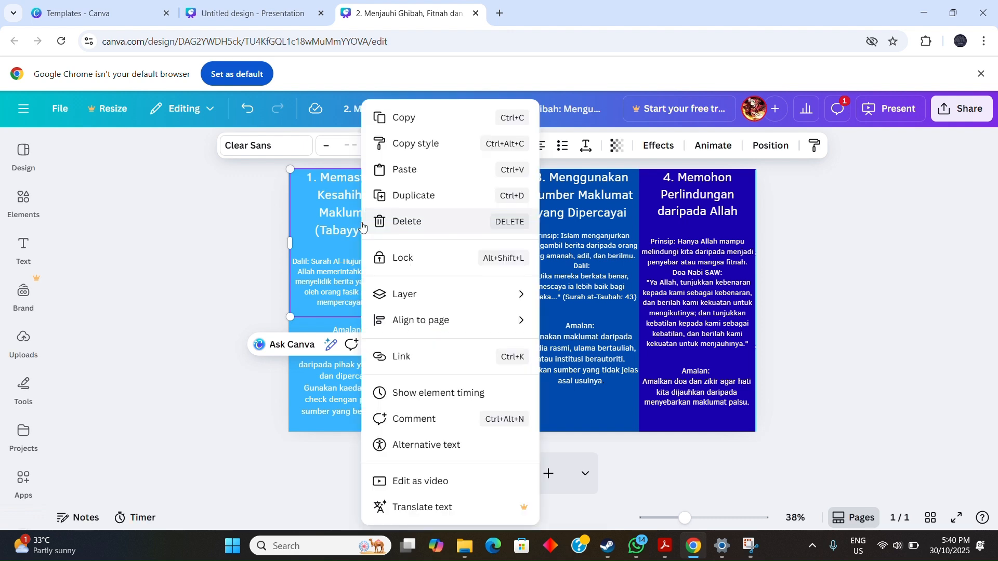
click(415, 120)
click(253, 13)
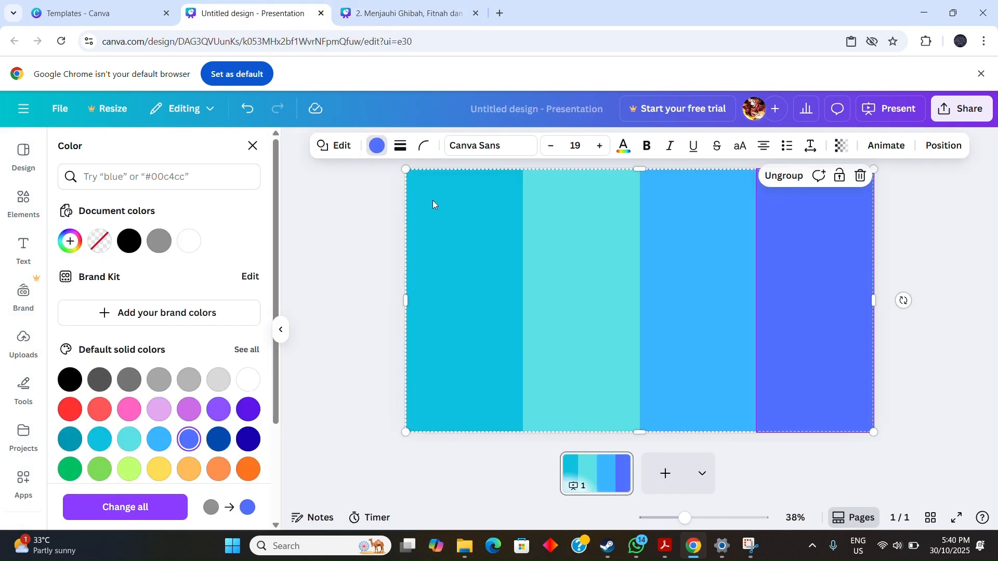
right_click(457, 208)
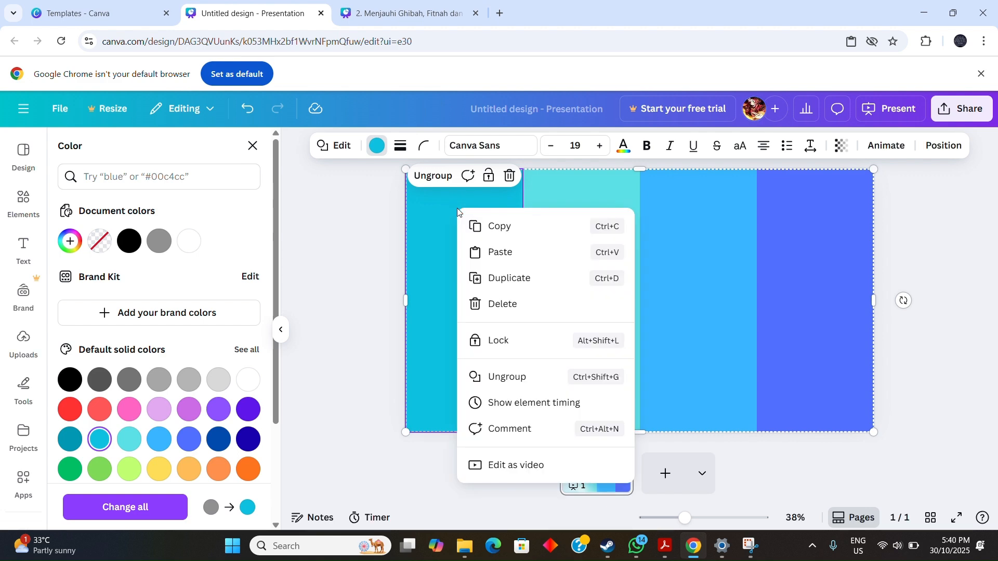
click(513, 254)
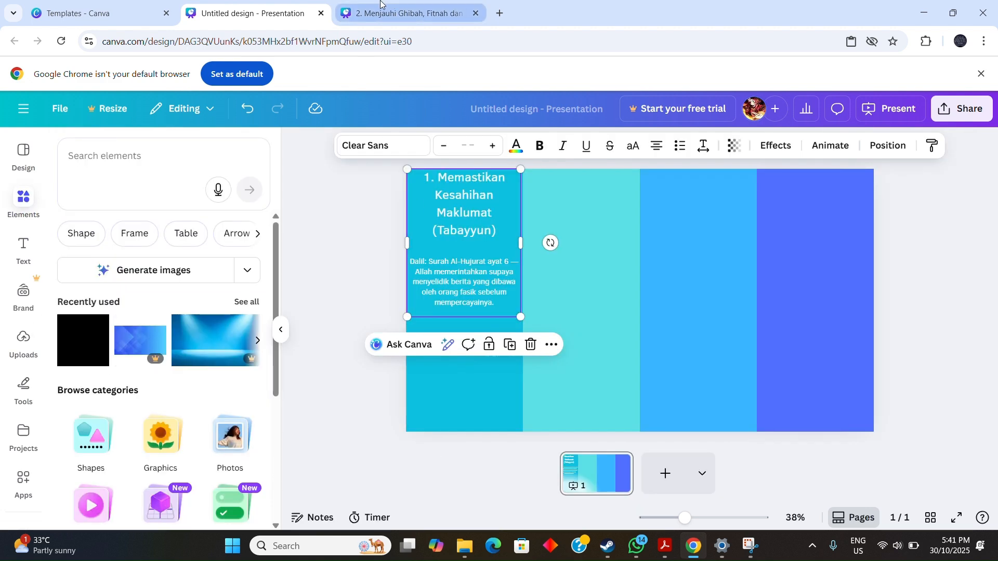
Copy the first column's "Amalan" text block from the existing design and paste it into the untitled design's first column.
click(400, 13)
click(351, 370)
right_click(351, 370)
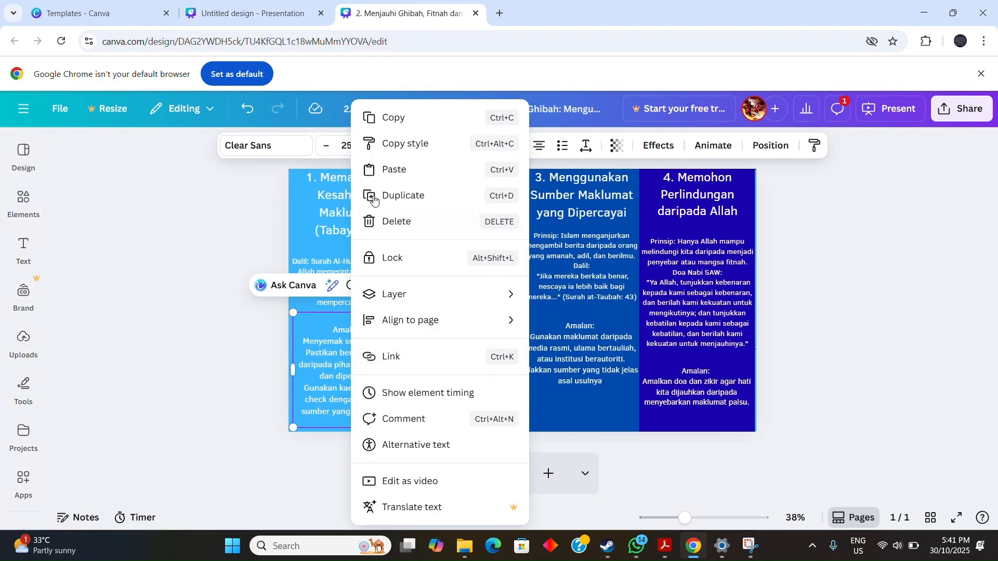
click(407, 121)
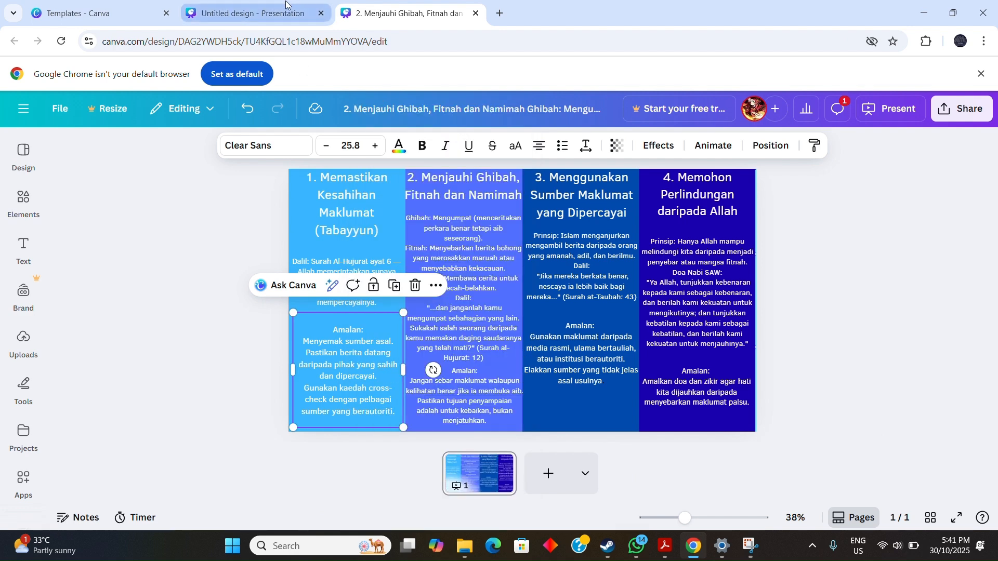
click(276, 16)
click(456, 396)
right_click(457, 372)
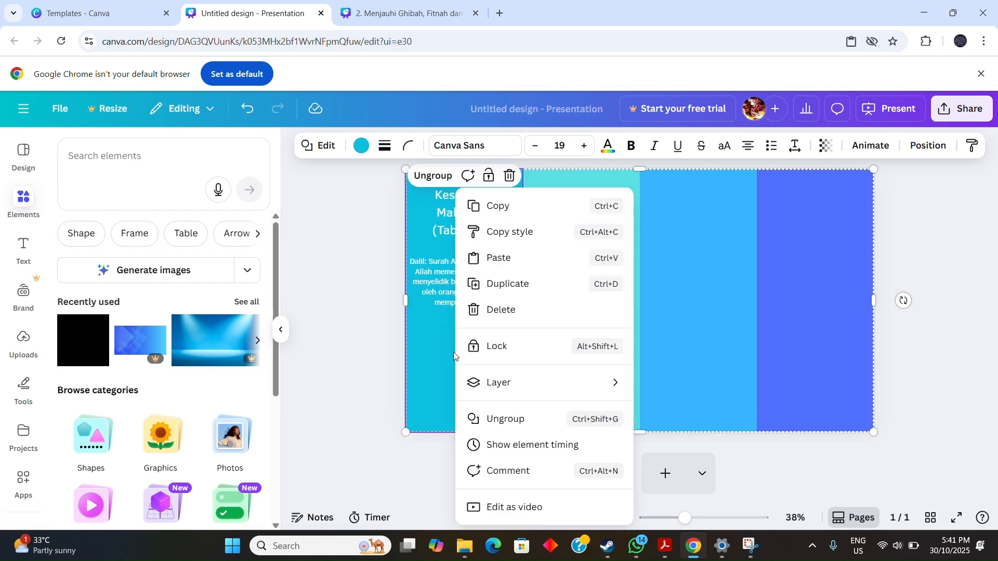
click(493, 258)
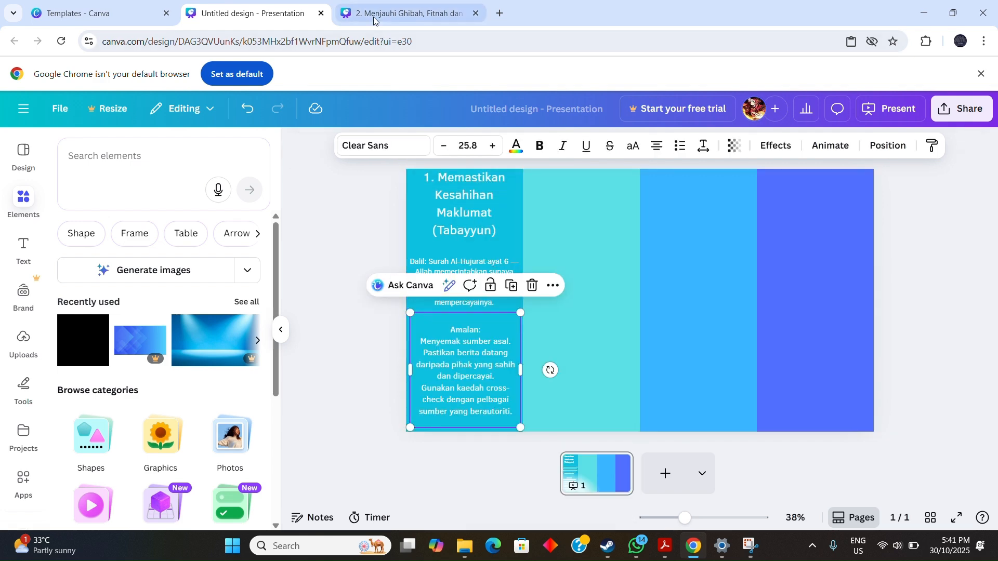
Try to copy the "2. Menjauhi Ghibah, Fitnah dan Namimah" text block from the existing design into the untitled design's second column.
click(375, 16)
click(452, 224)
right_click(453, 224)
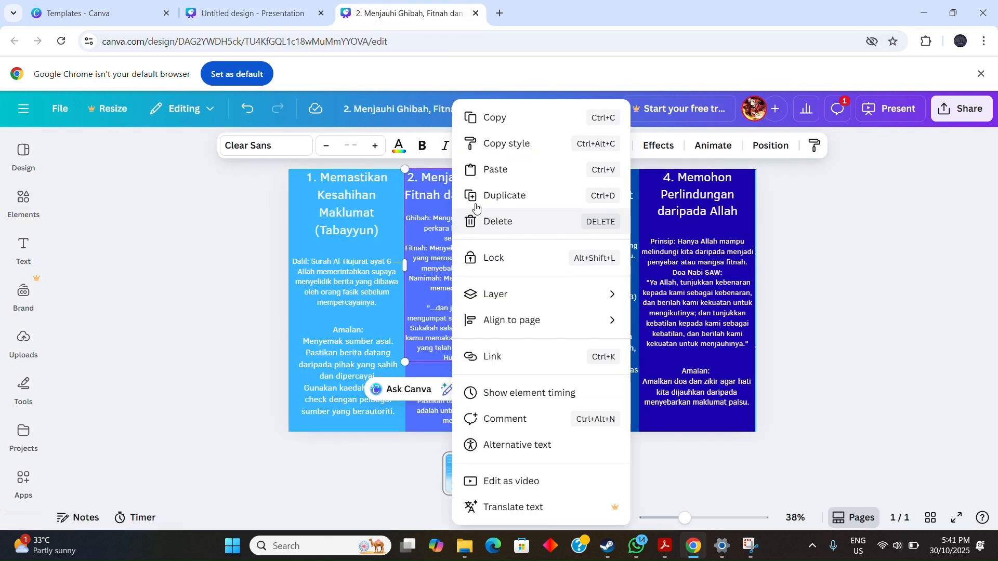
click(501, 111)
click(253, 13)
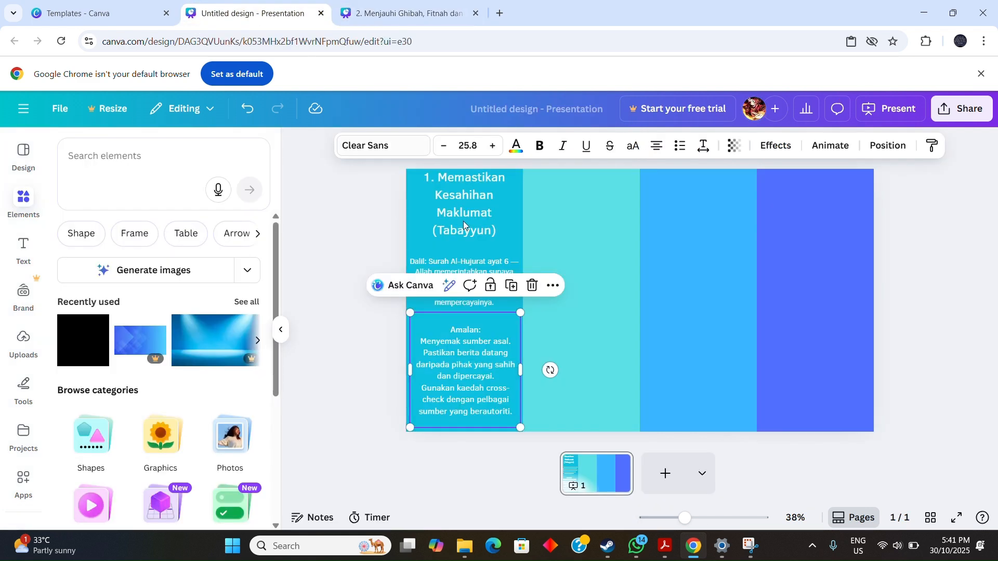
click(570, 224)
right_click(571, 228)
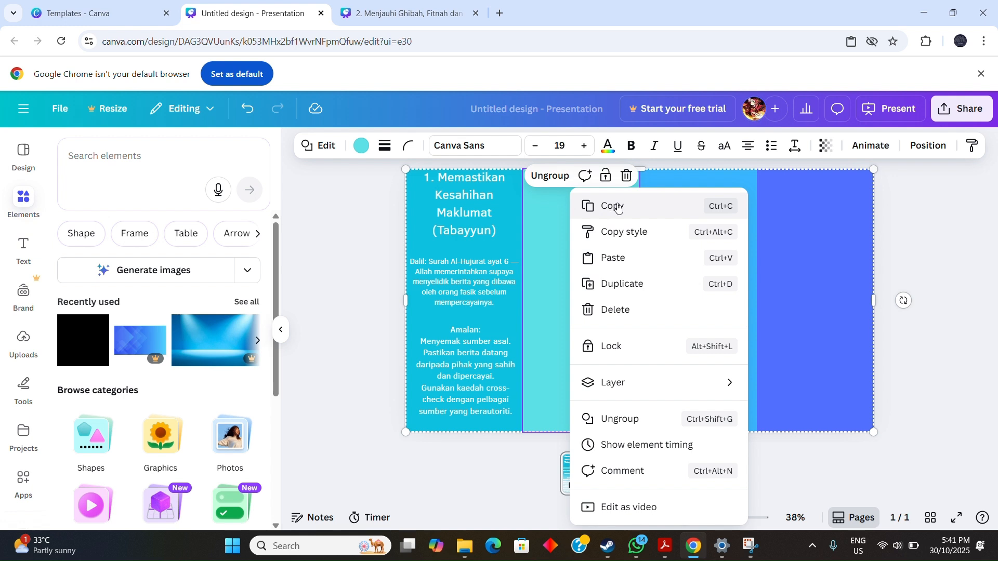
click(618, 206)
right_click(575, 224)
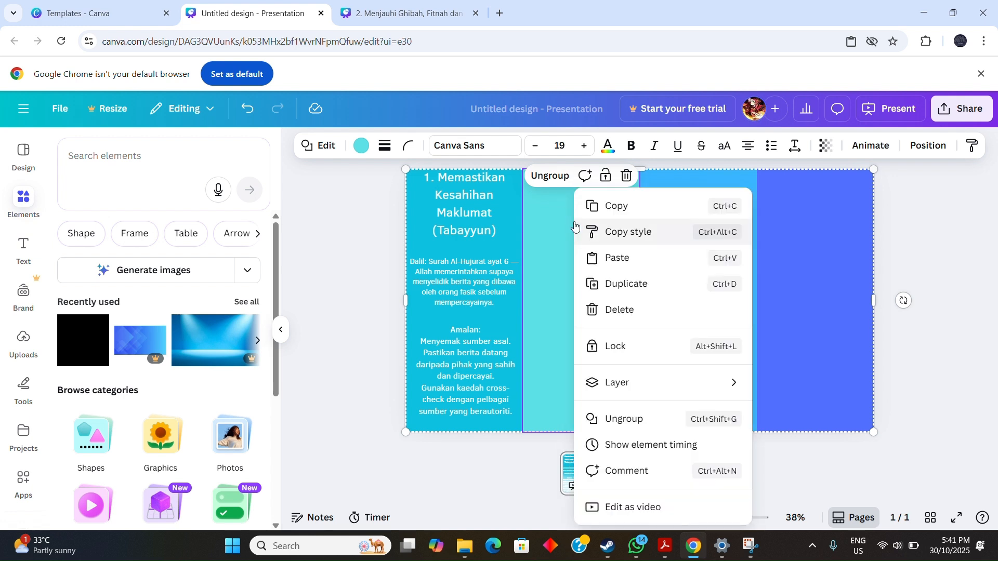
Copy the "2. Menjauhi Ghibah, Fitnah dan Namimah" text block from the existing design and paste it into the untitled design's second column.
click(403, 13)
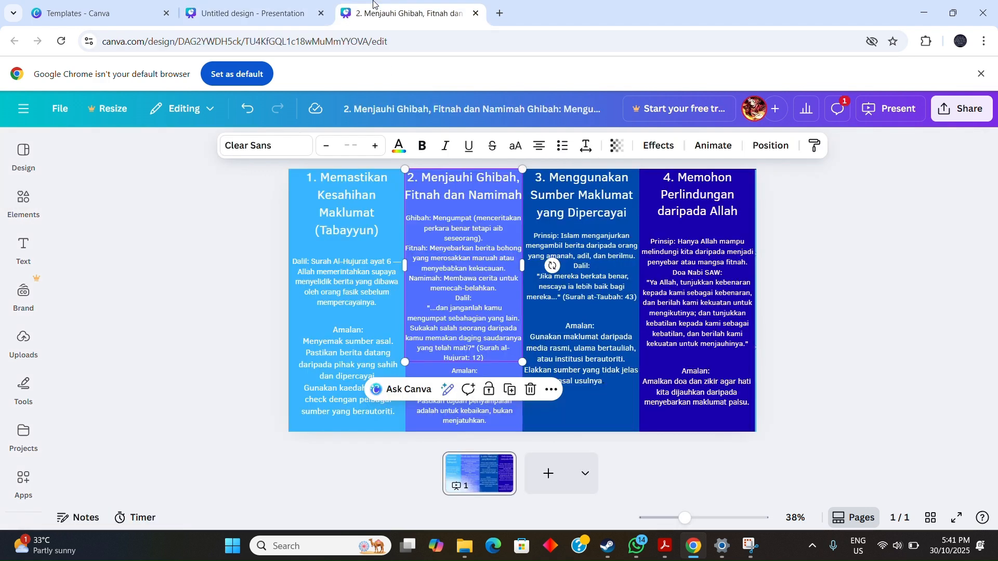
double_click(474, 232)
click(495, 221)
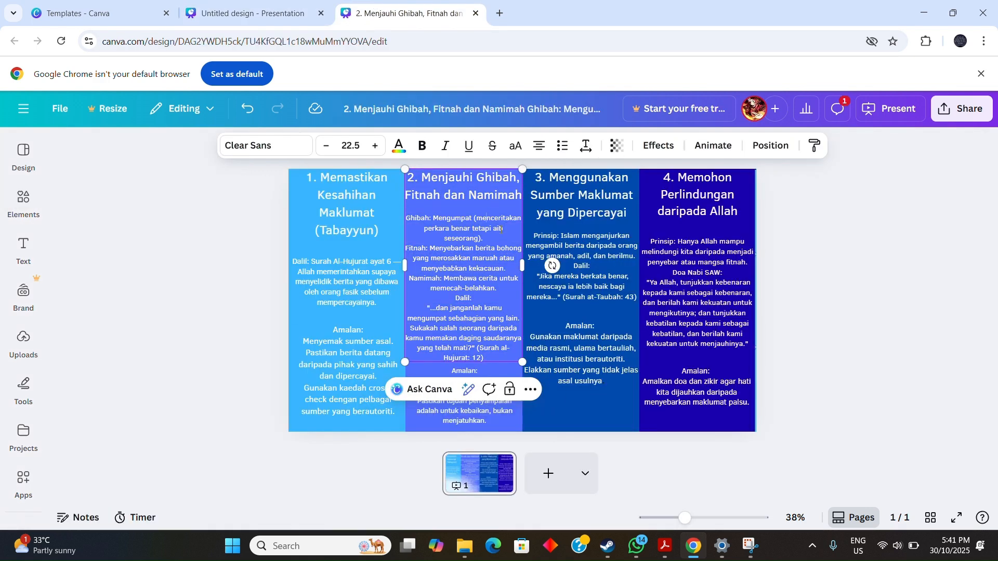
right_click(477, 211)
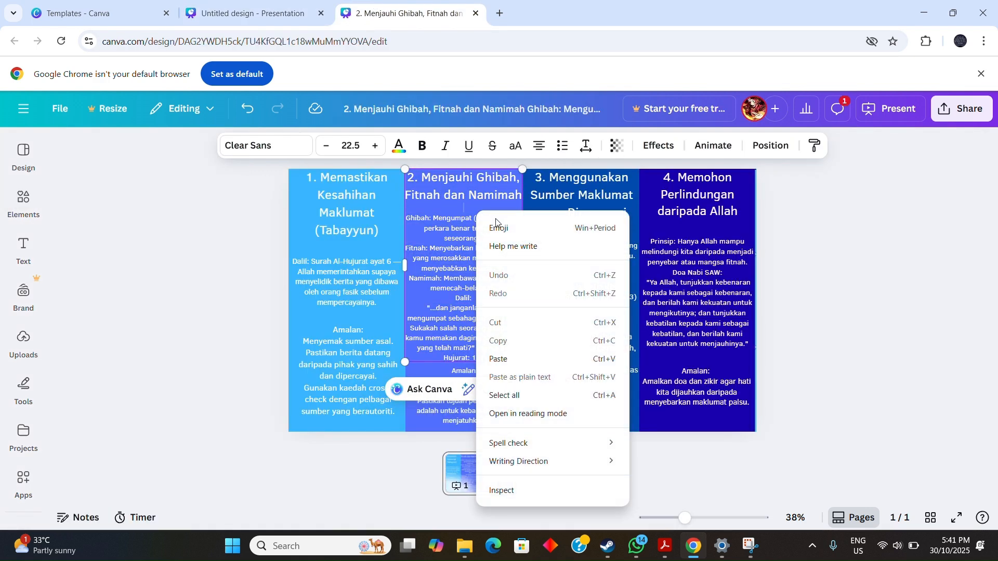
right_click(426, 237)
click(411, 257)
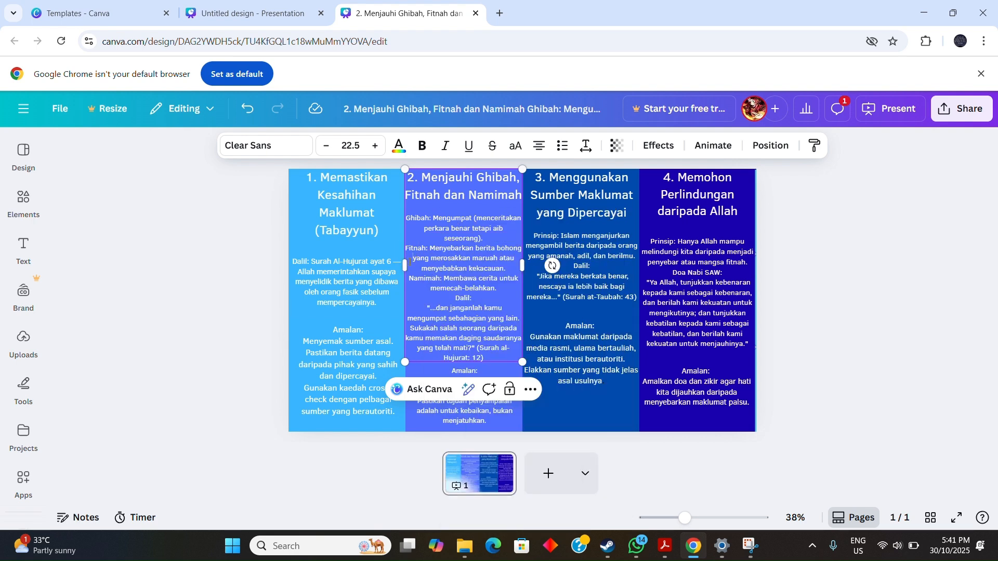
right_click(406, 264)
click(427, 214)
click(530, 390)
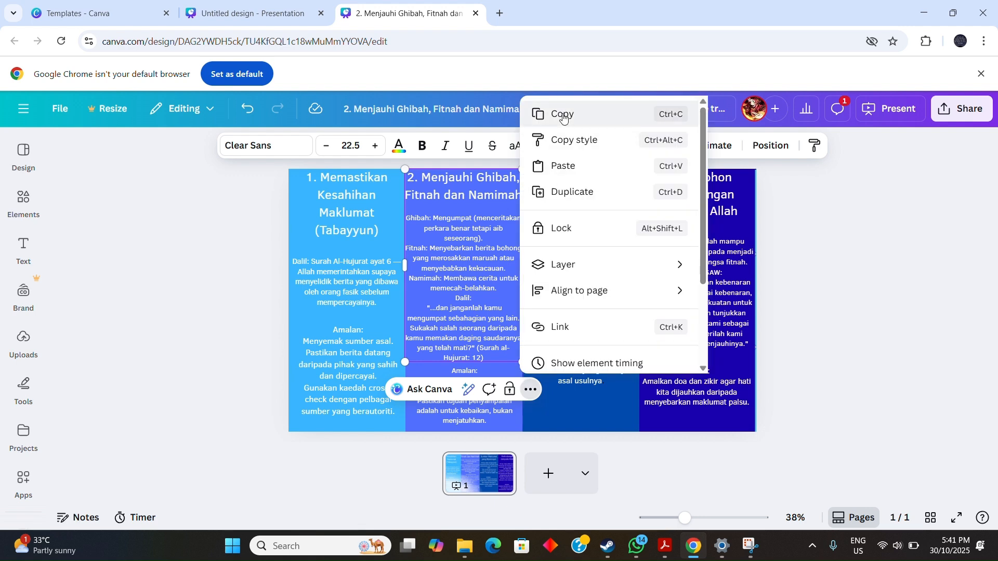
click(547, 112)
click(250, 21)
click(551, 216)
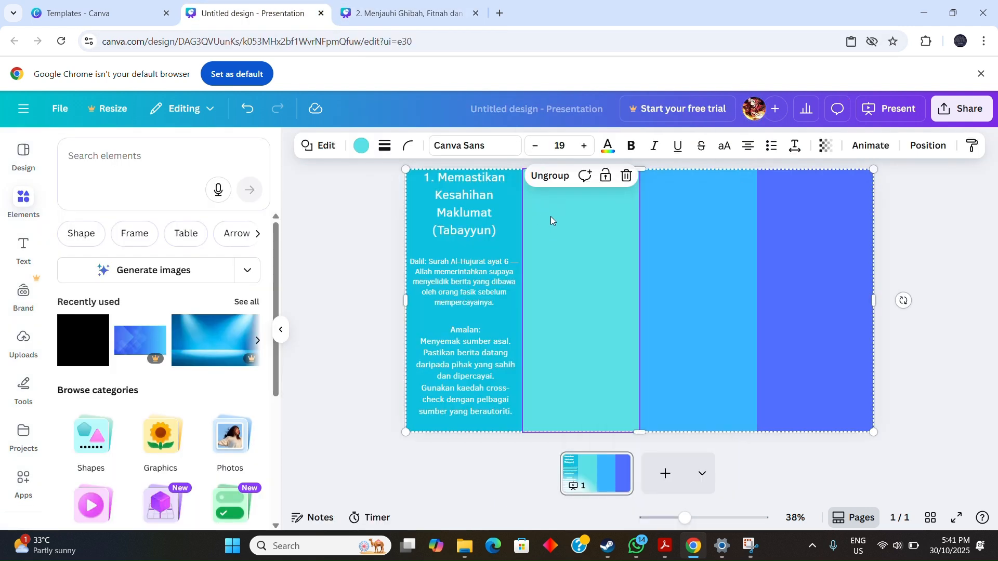
right_click(554, 218)
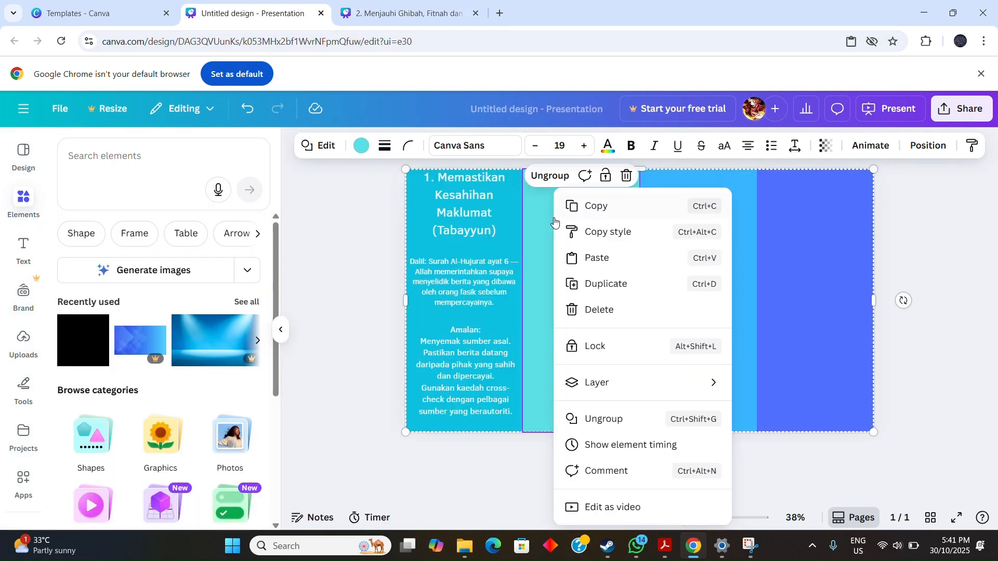
click(597, 258)
Copy the second column's "Amalan" text block from the existing design and paste it into the untitled design's second column.
key(ctrl+Tab)
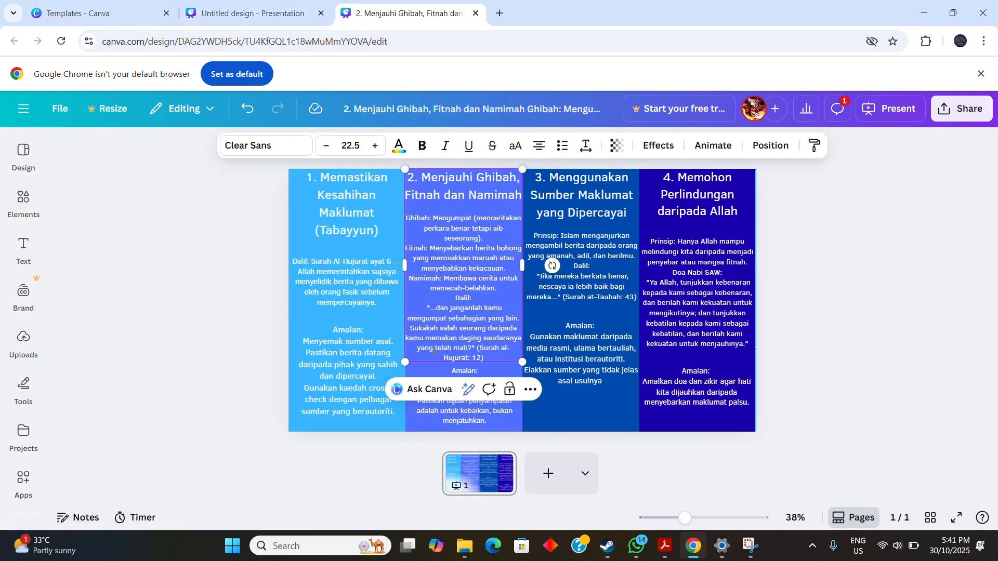
click(451, 375)
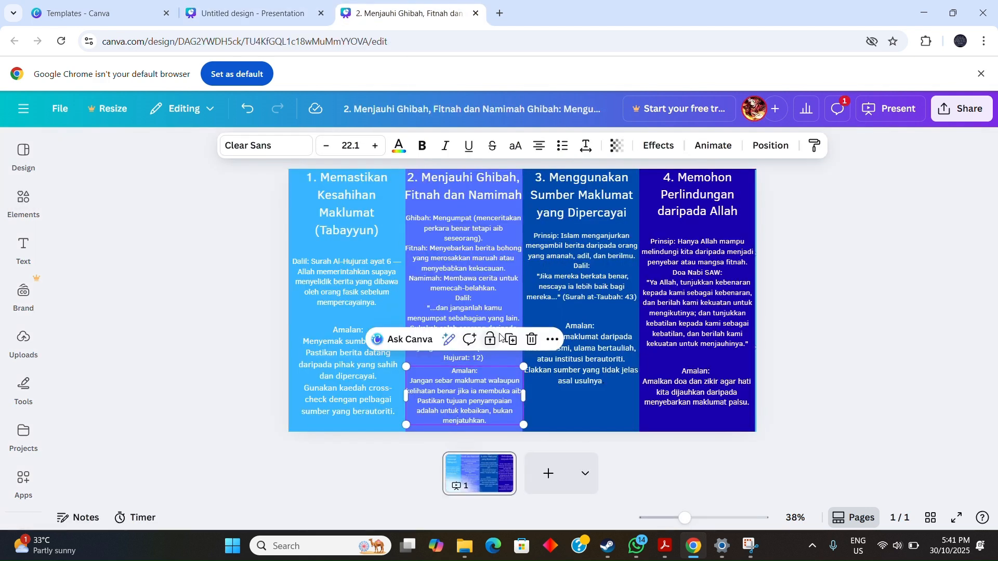
click(552, 340)
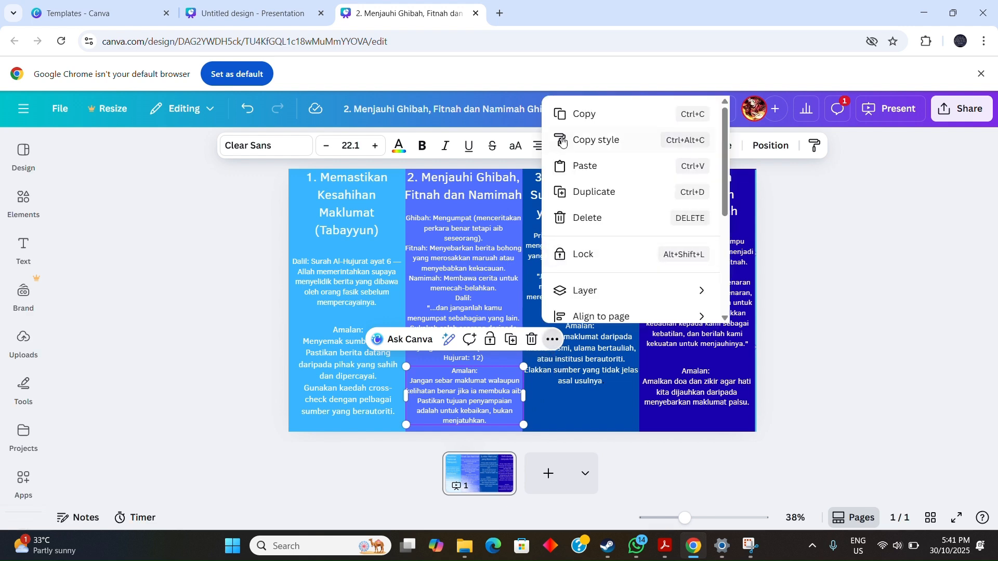
click(582, 117)
click(278, 14)
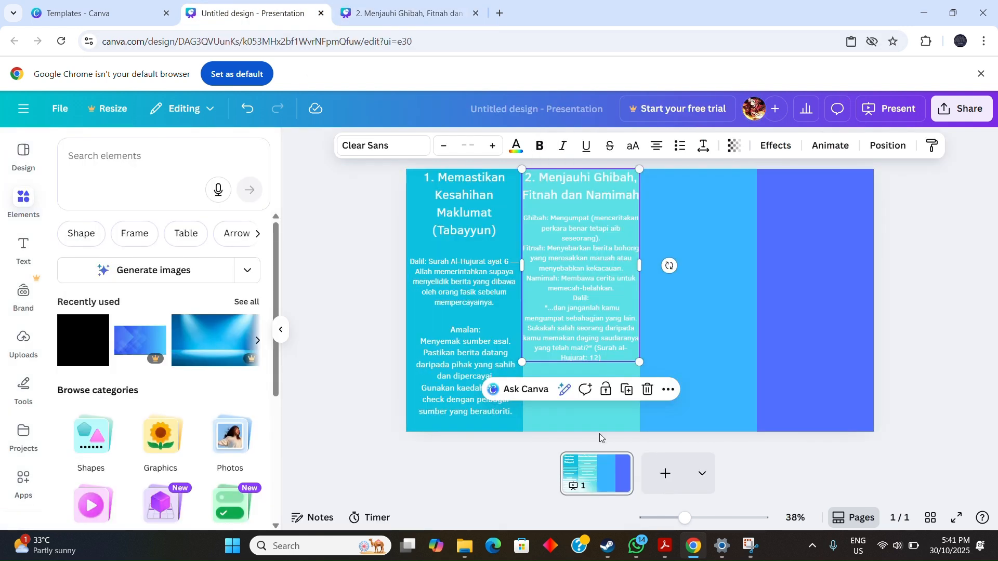
click(597, 413)
right_click(588, 401)
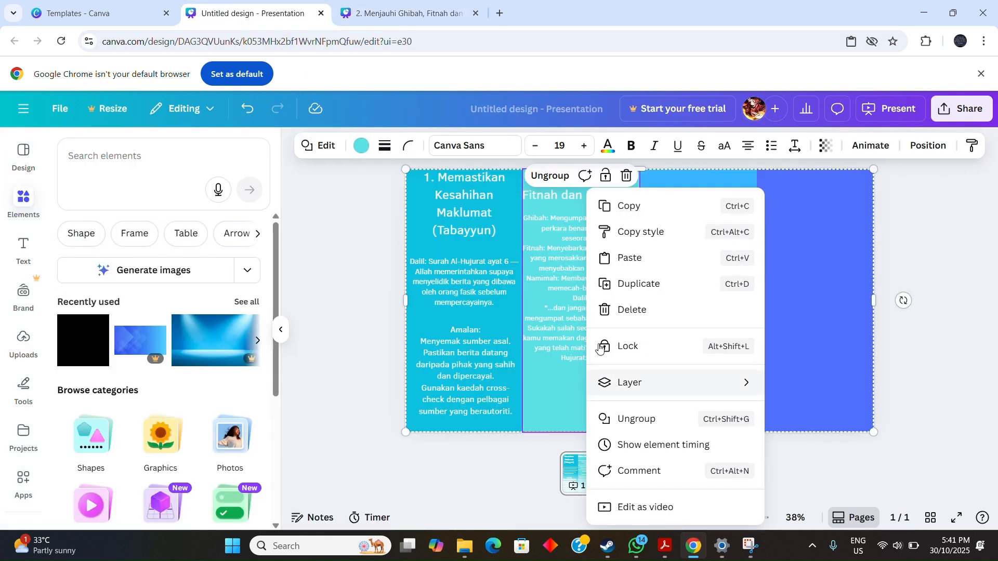
click(622, 258)
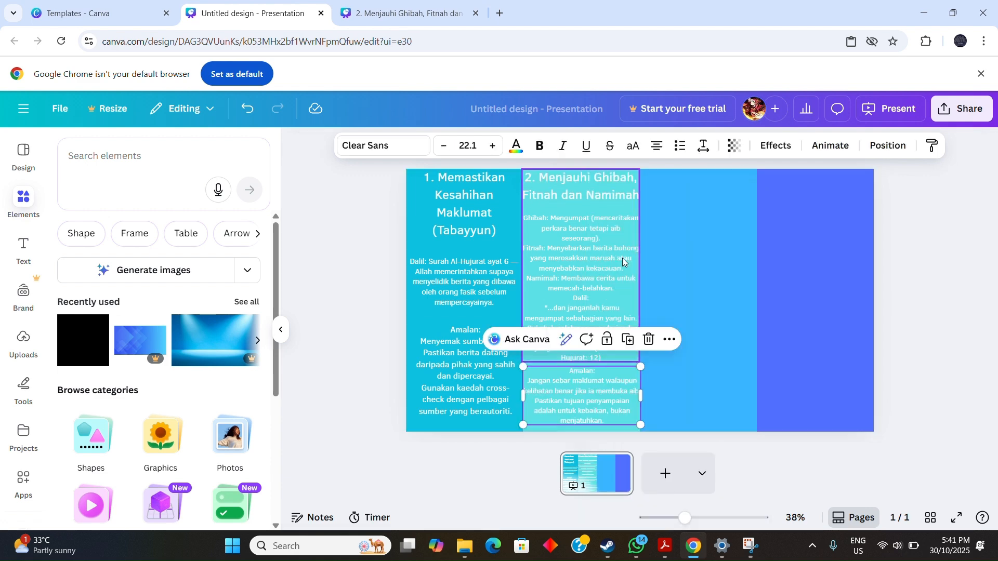
Copy the "3. Menggunakan Sumber Maklumat yang Dipercayai" text block from the existing design and select the untitled design's third column.
click(374, 16)
click(563, 239)
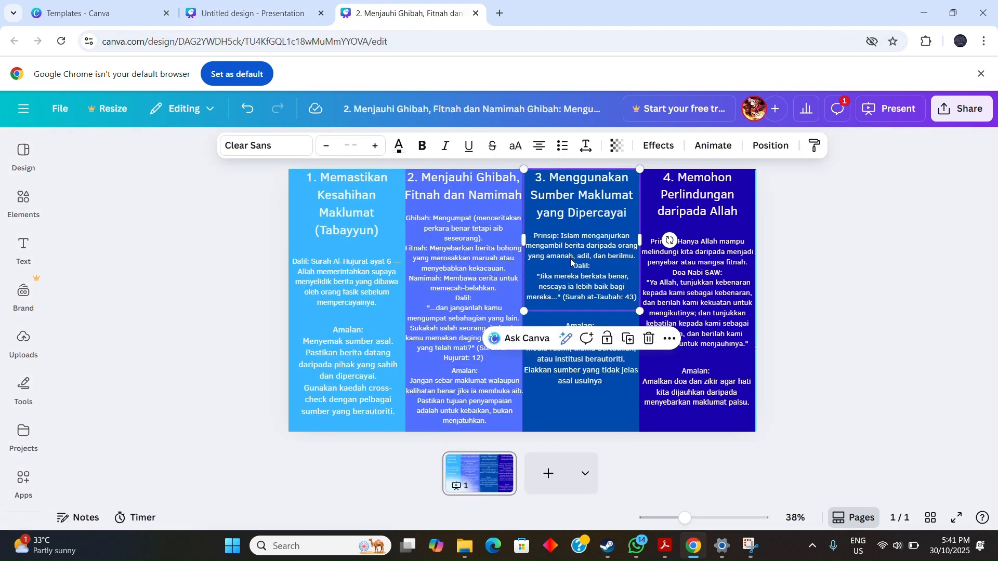
right_click(582, 268)
click(618, 119)
click(283, 14)
click(709, 211)
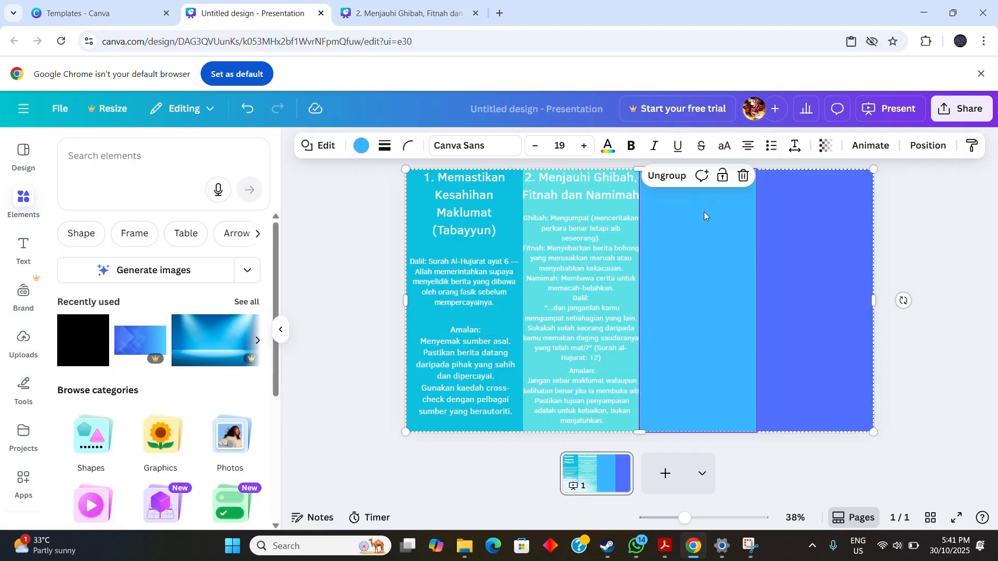
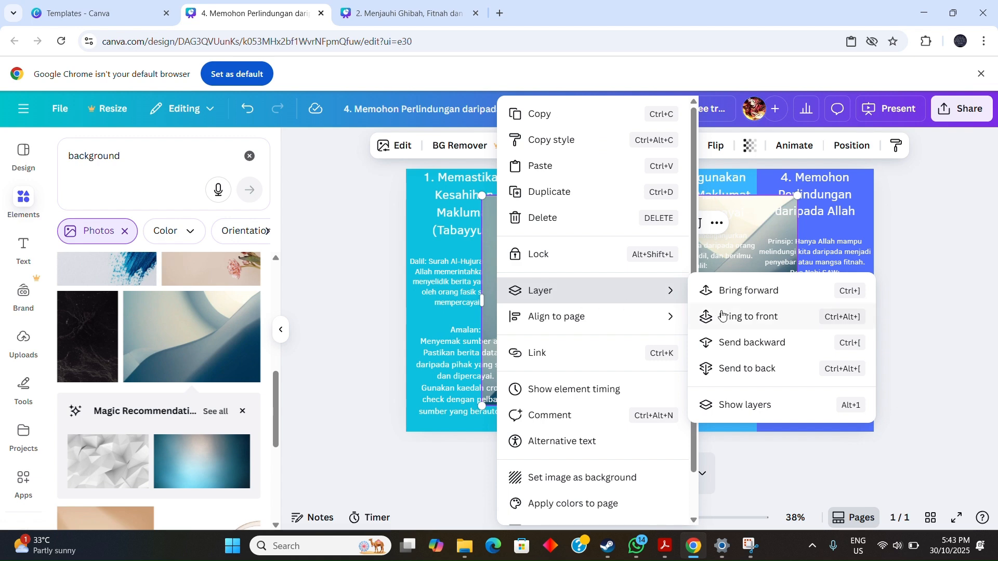
Bring the background photo forward one layer and send the second column's main text block backward one layer.
click(735, 291)
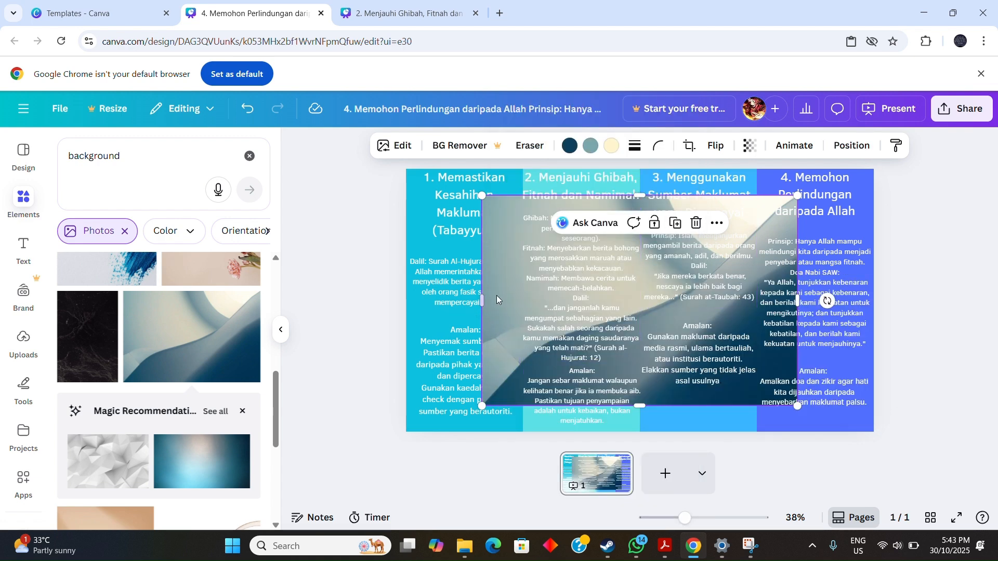
click(582, 272)
right_click(583, 275)
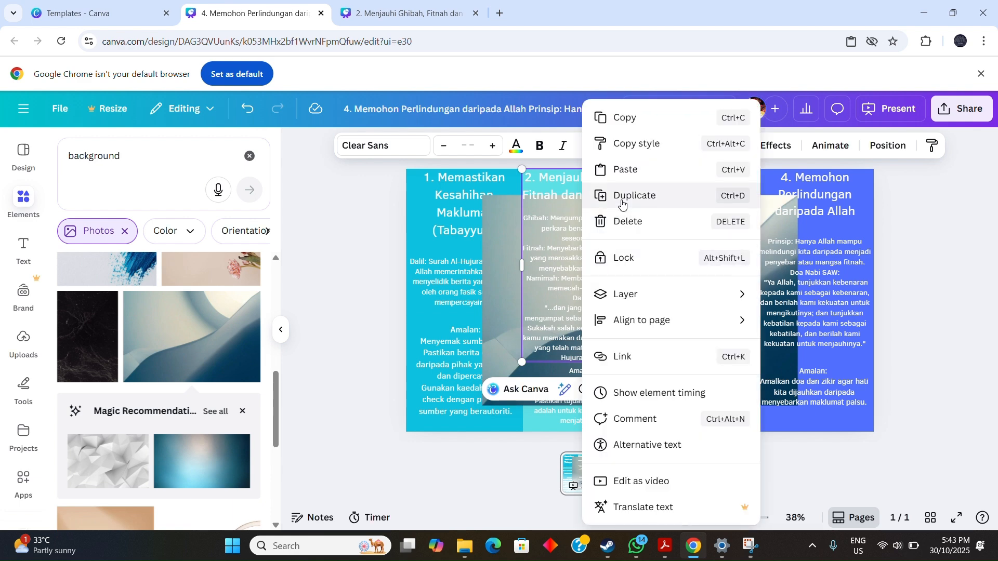
mouse_move(708, 290)
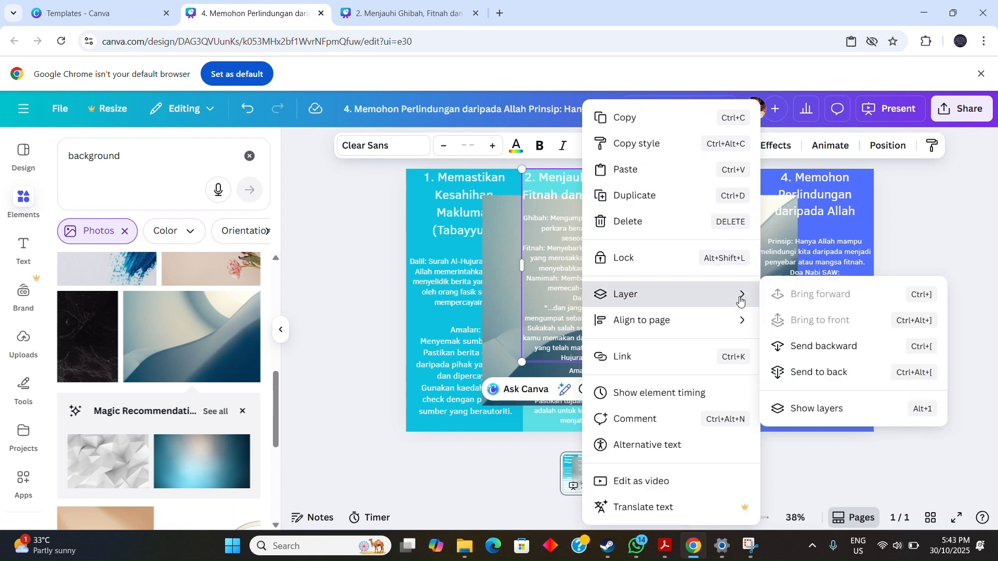
click(814, 346)
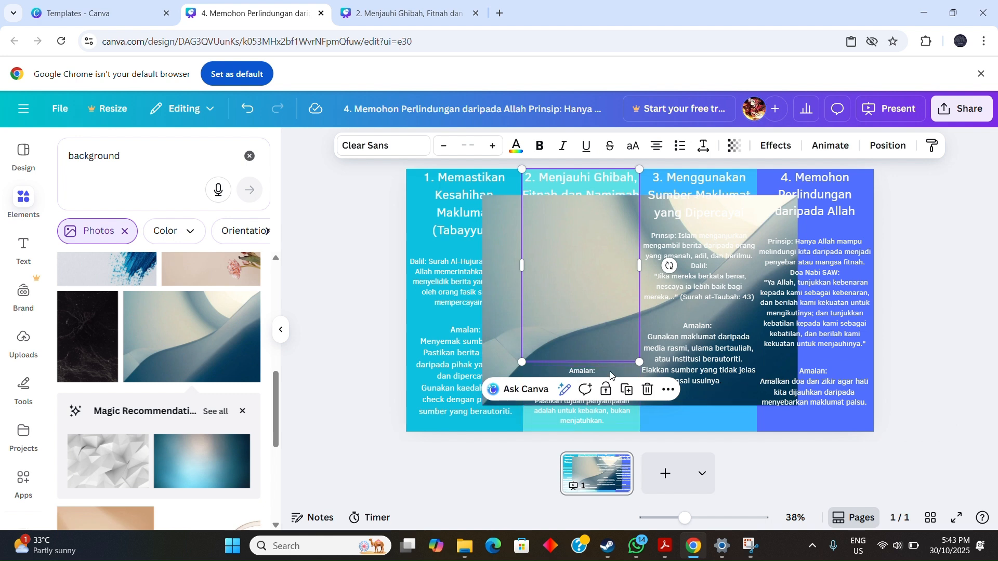
Send the second column's "Amalan" text block backward one layer.
click(593, 402)
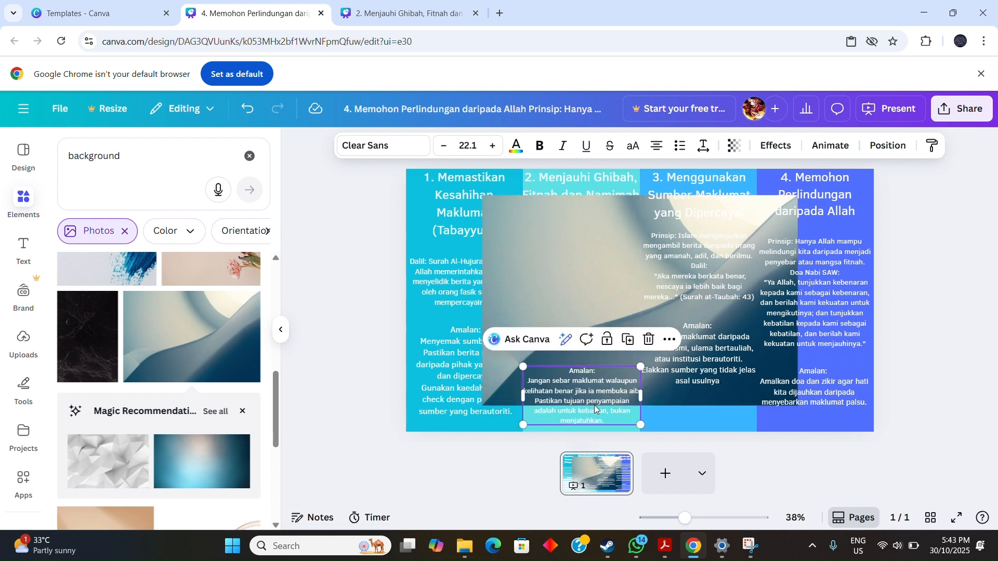
click(670, 339)
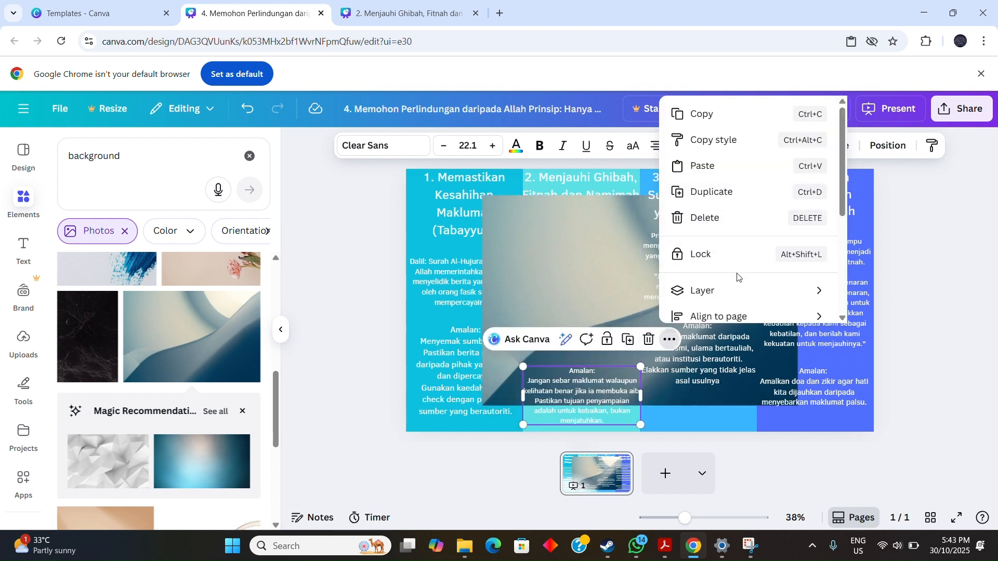
mouse_move(780, 295)
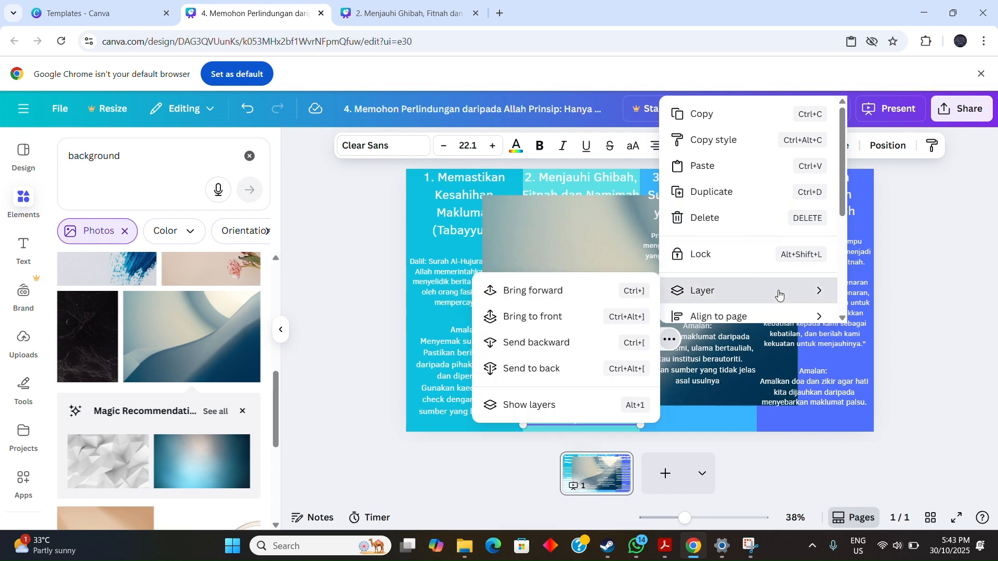
click(565, 343)
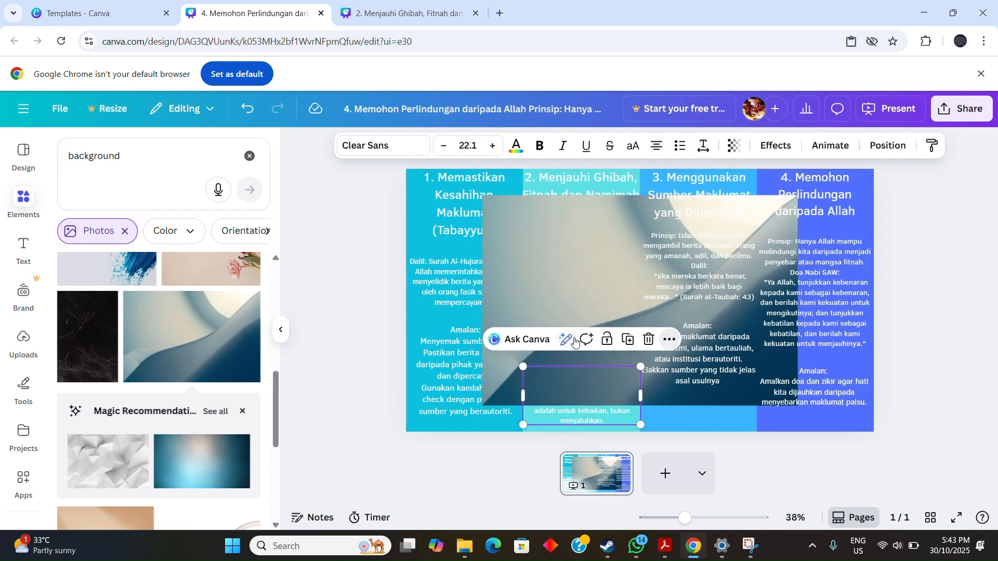
Send the third column's main text block and its "Amalan" text block backward one layer each.
click(706, 255)
click(787, 339)
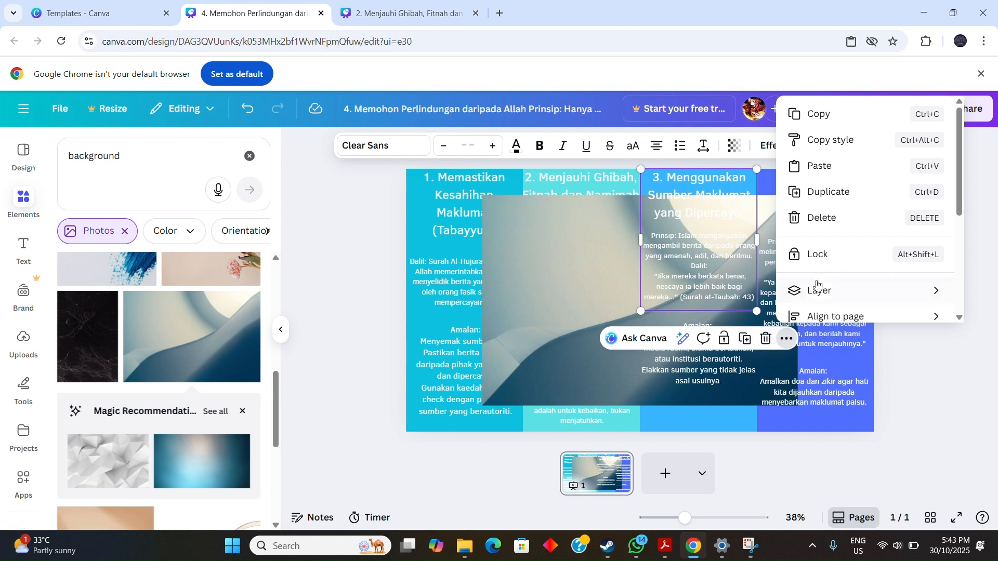
mouse_move(836, 293)
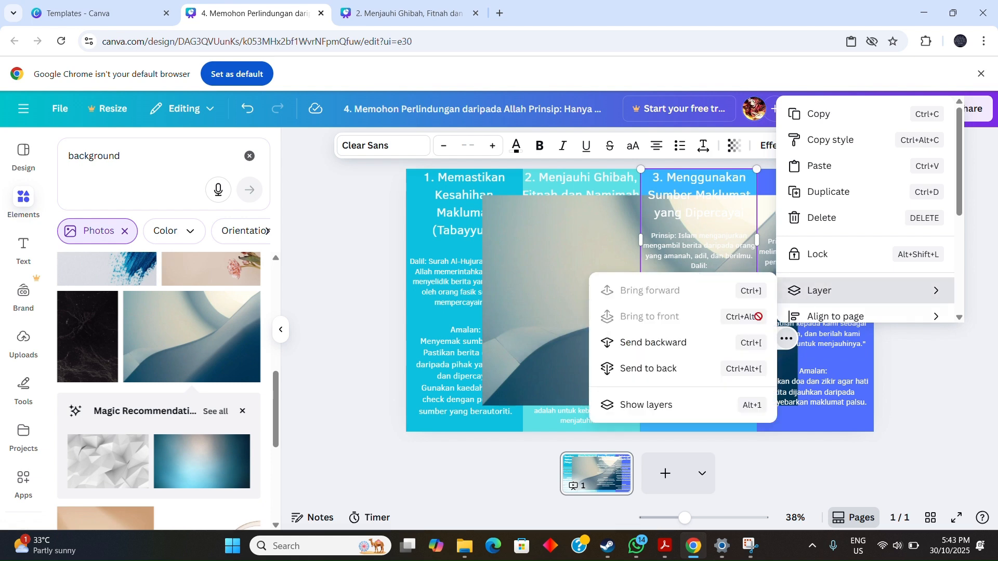
click(693, 343)
click(787, 294)
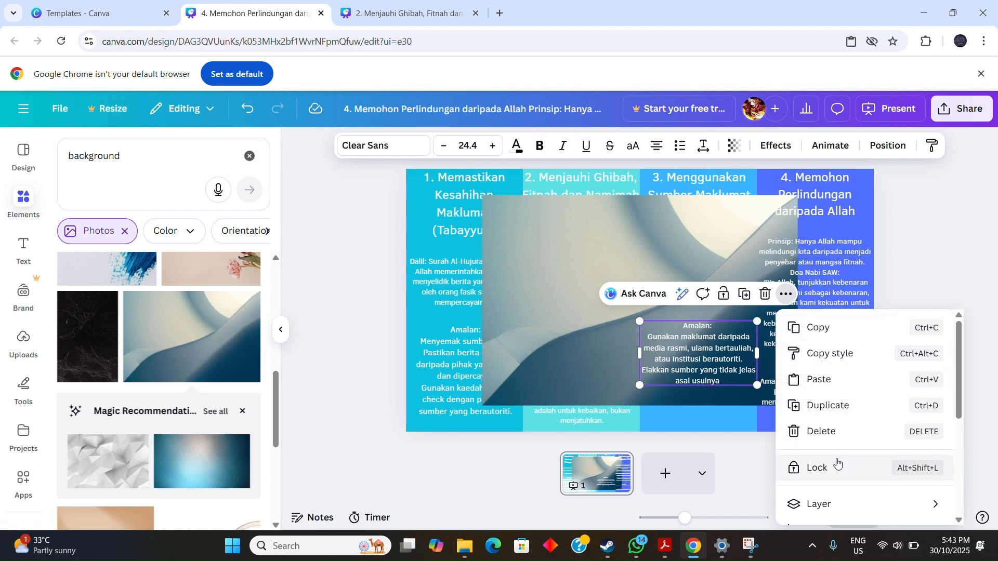
mouse_move(819, 503)
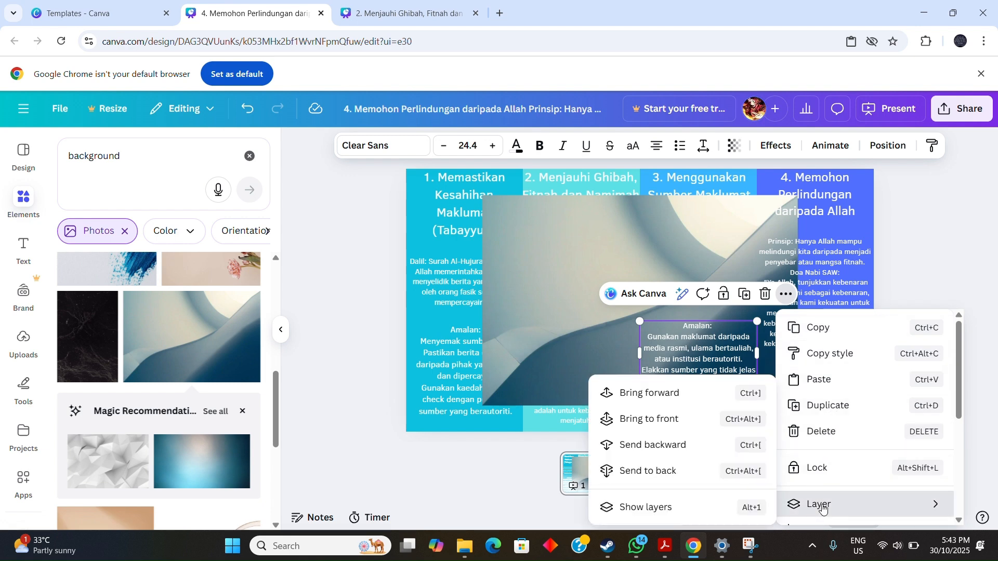
click(697, 447)
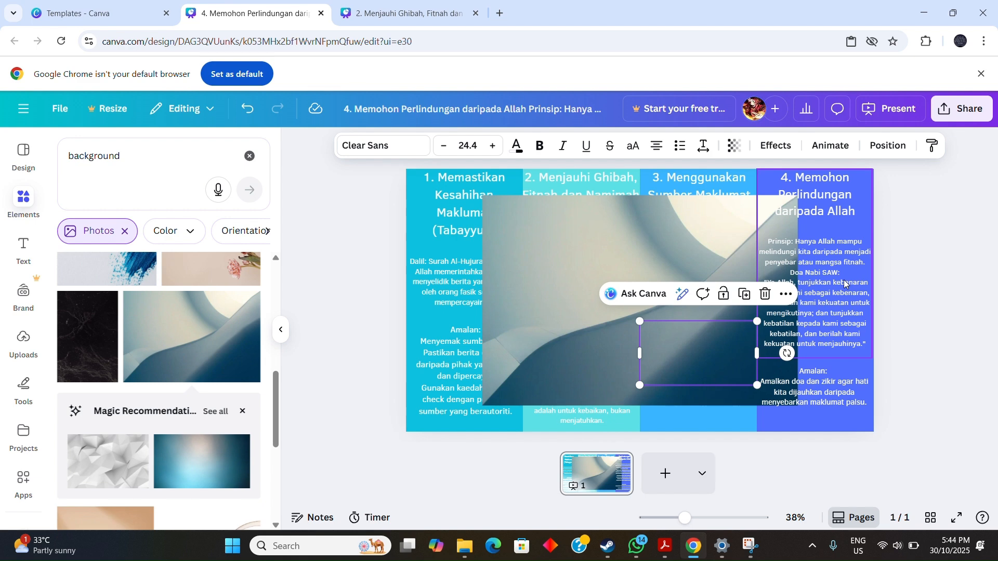
Send the fourth column's main and "Amalan" text blocks backward one layer each, and select the background photo.
click(848, 285)
click(902, 390)
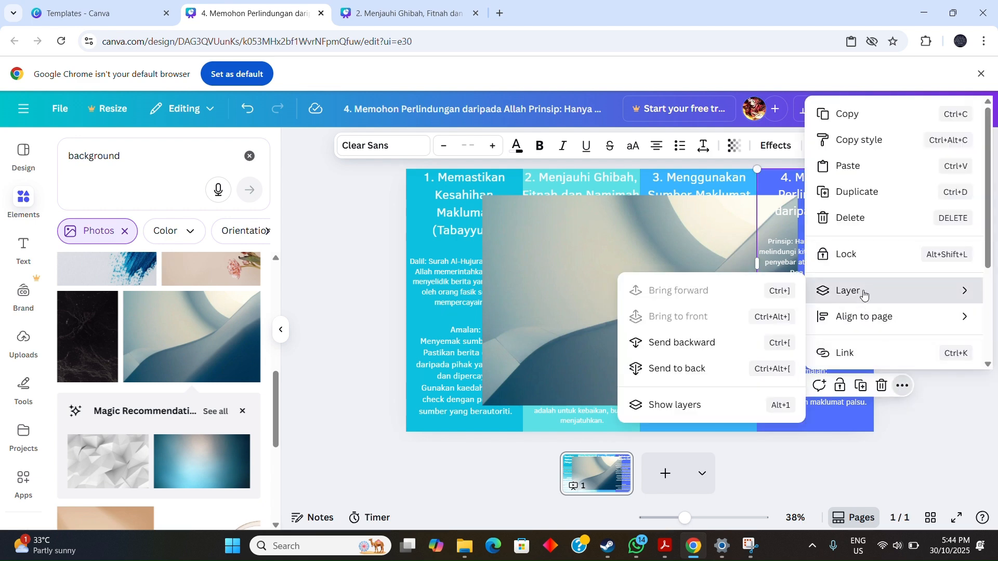
mouse_move(879, 295)
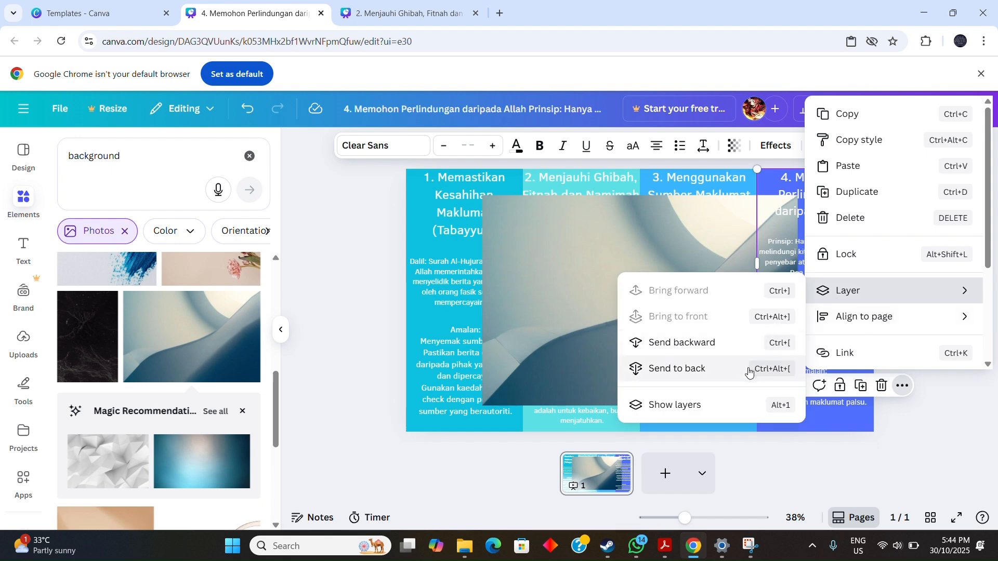
click(744, 343)
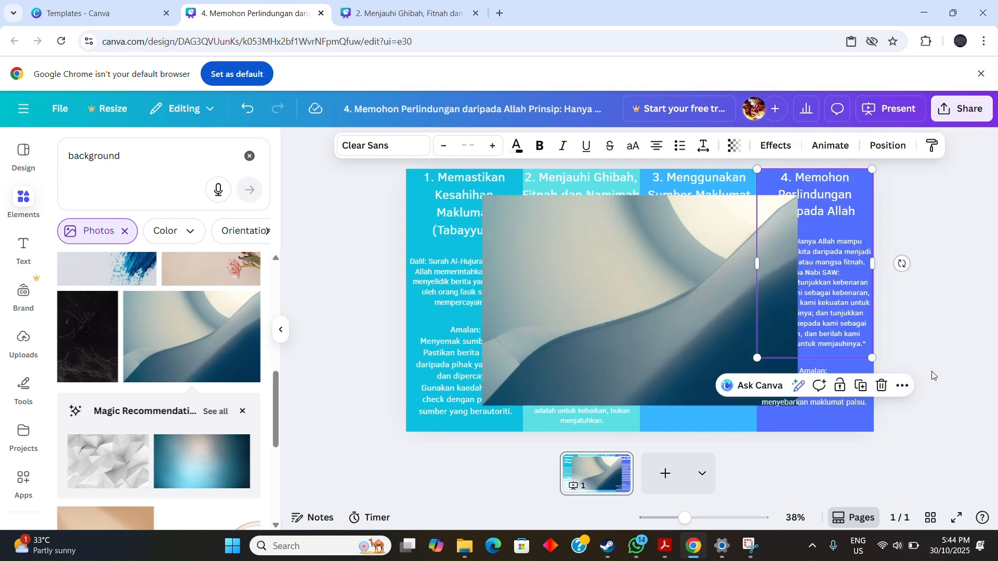
click(823, 403)
click(903, 341)
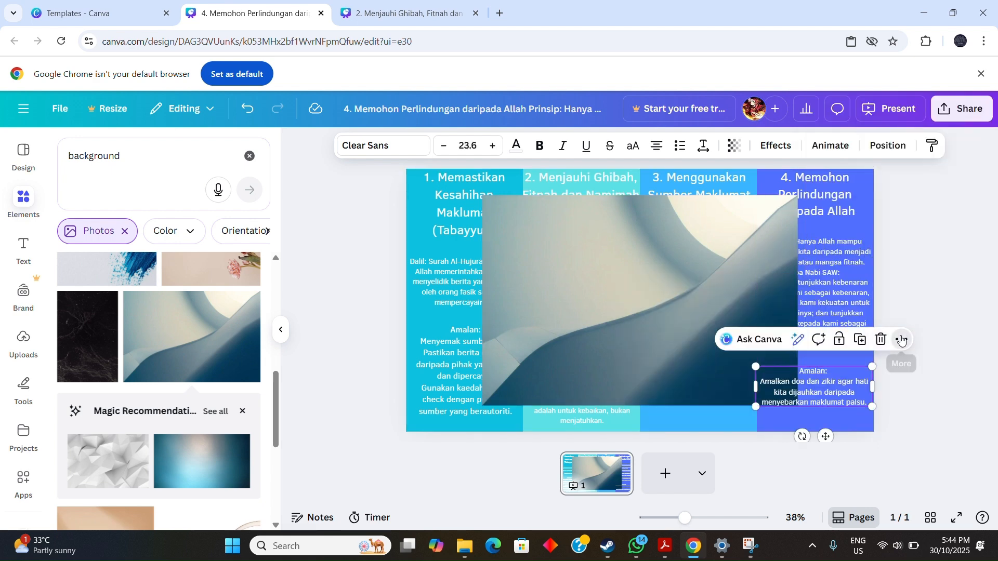
mouse_move(831, 289)
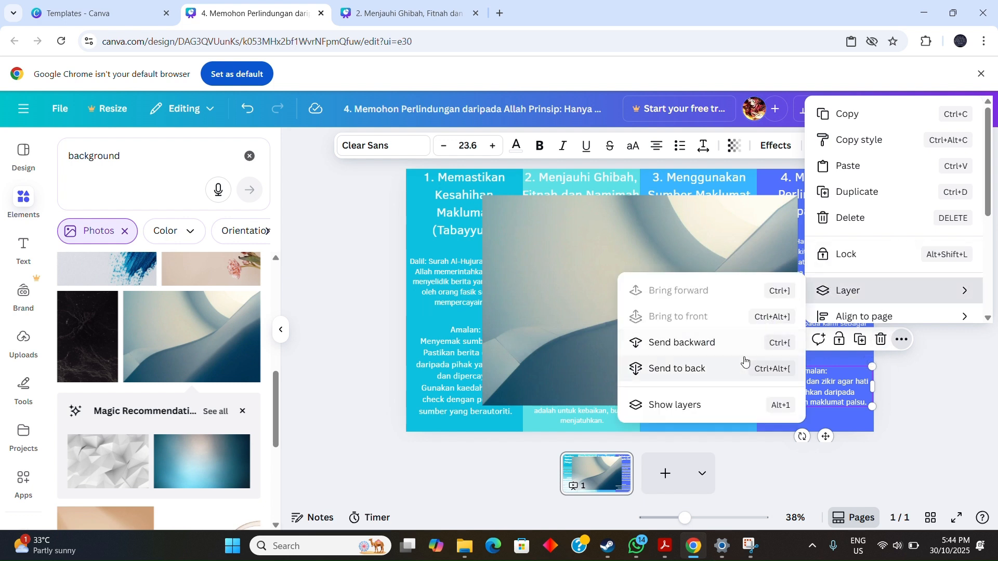
click(738, 343)
click(604, 263)
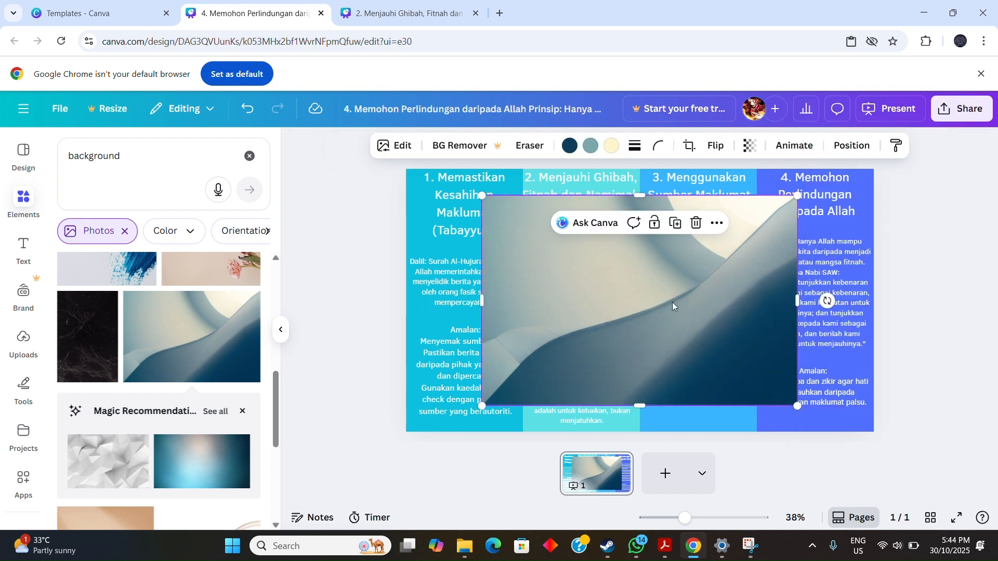
Move the background photo to the page's upper-left corner and enlarge it to cover the whole page.
drag(661, 288, 587, 261)
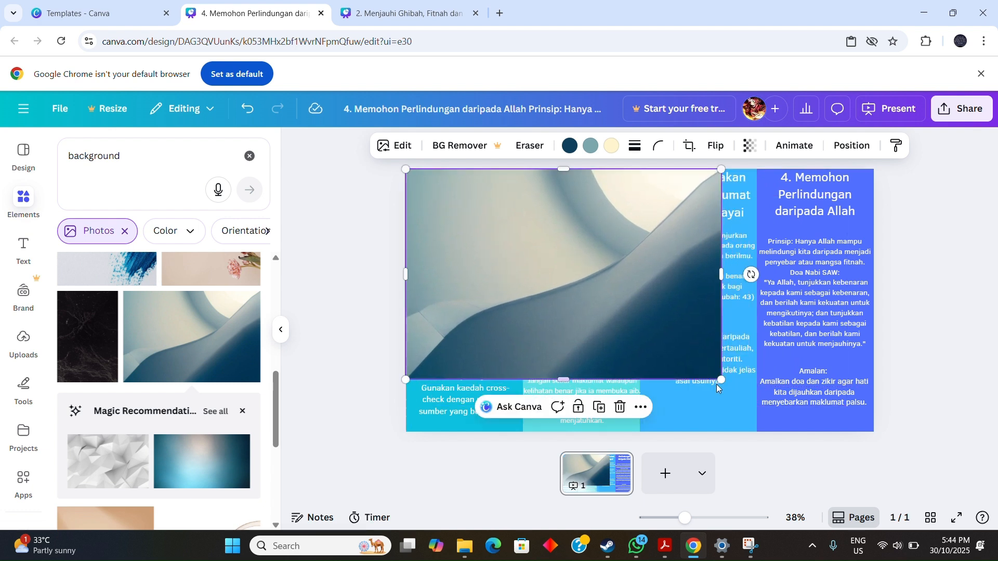
drag(719, 382, 805, 428)
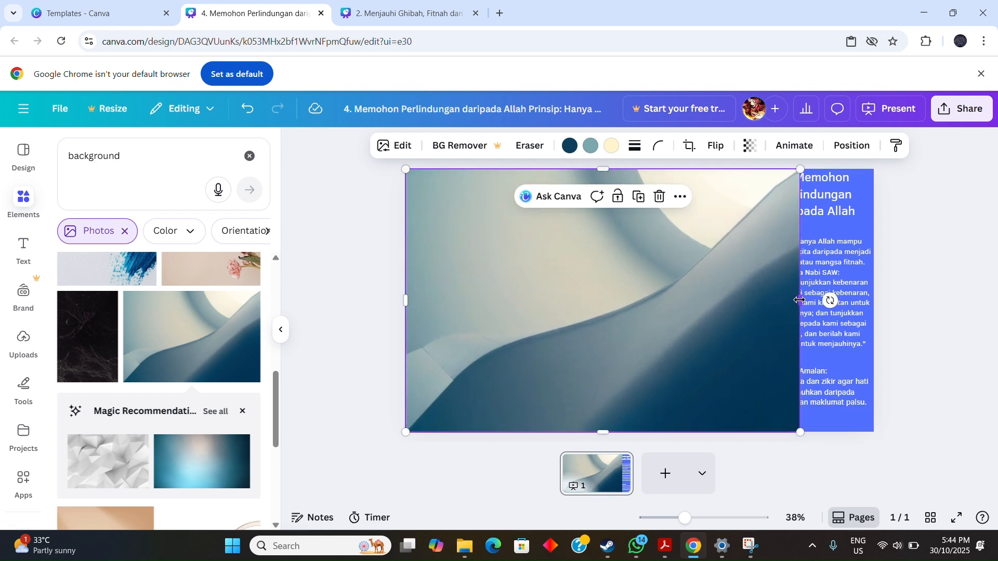
drag(801, 301, 875, 302)
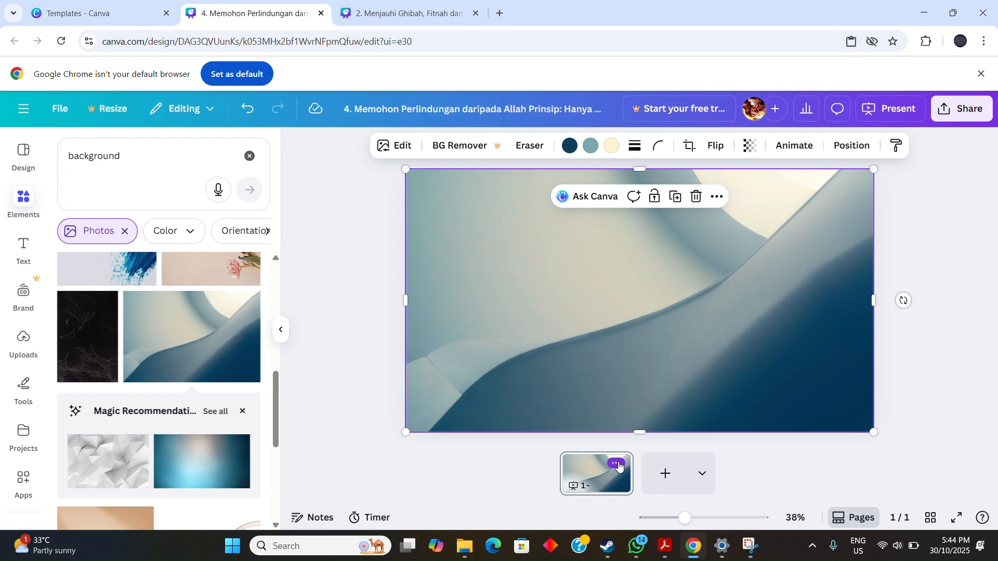
Duplicate the photo-covered page three times to make four identical pages.
click(617, 463)
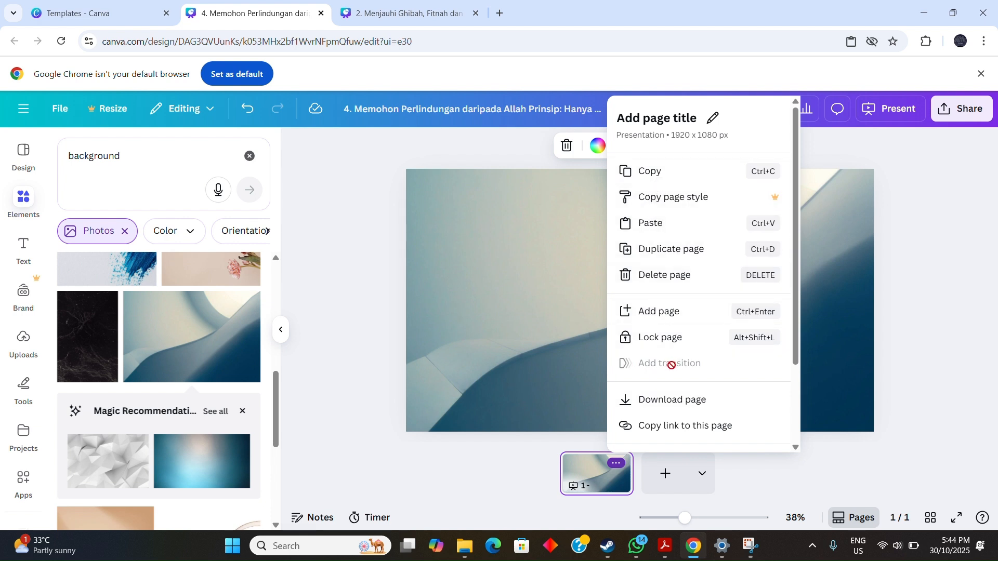
click(617, 463)
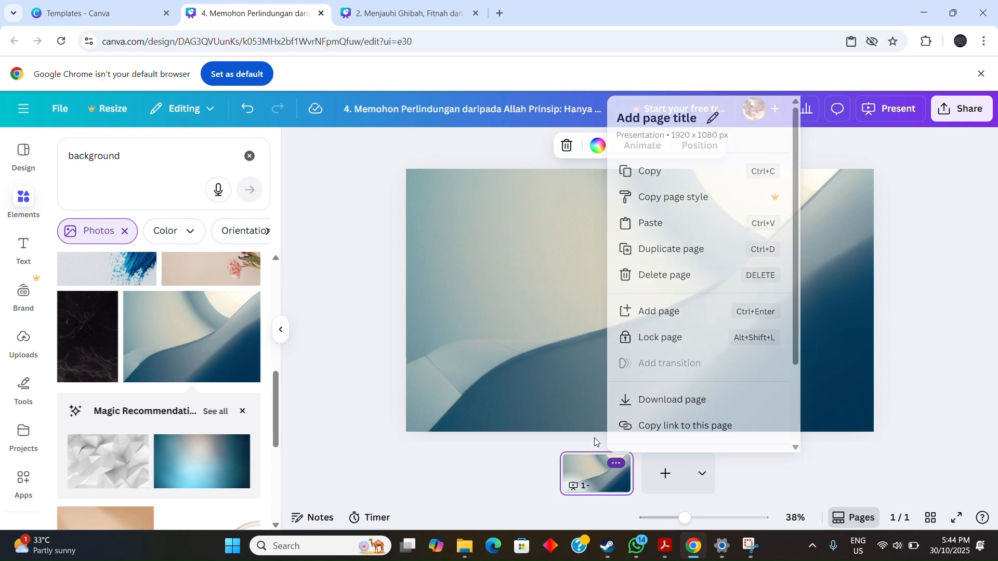
click(617, 463)
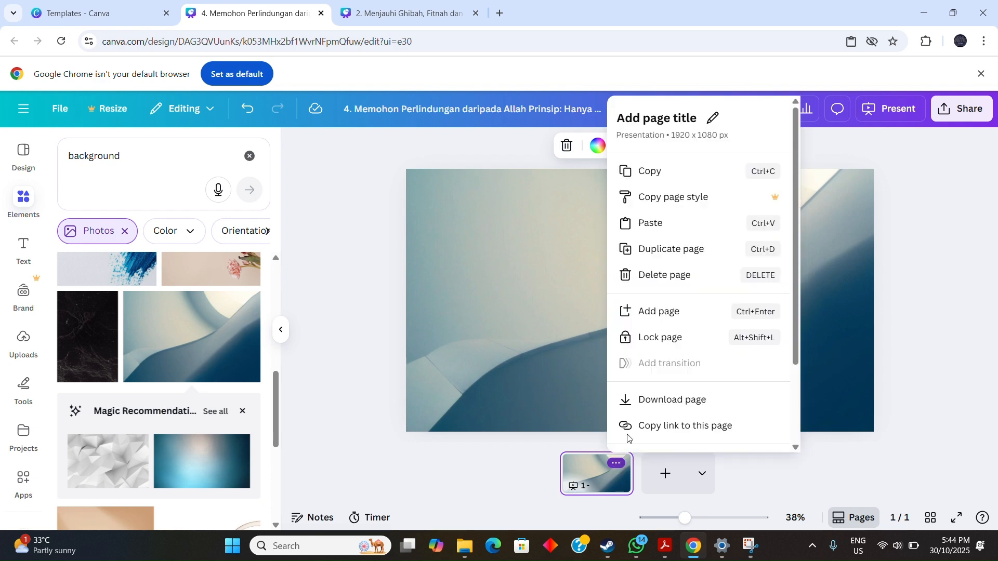
click(678, 258)
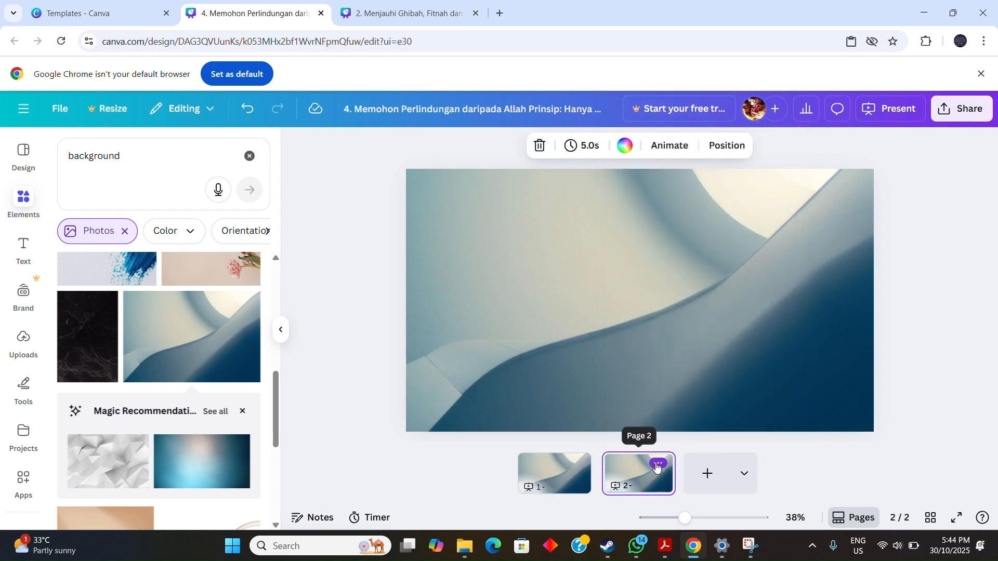
click(659, 462)
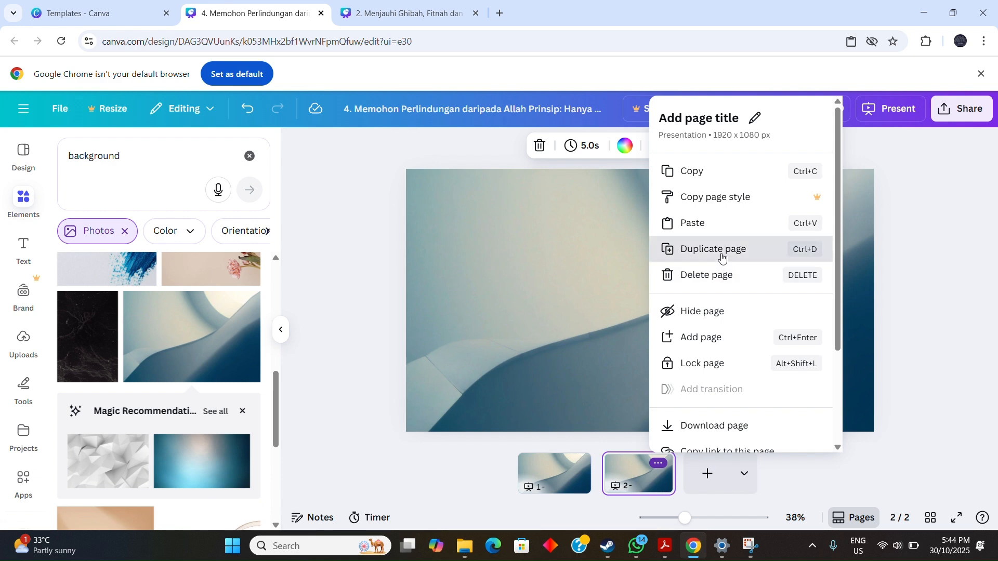
click(722, 258)
click(701, 463)
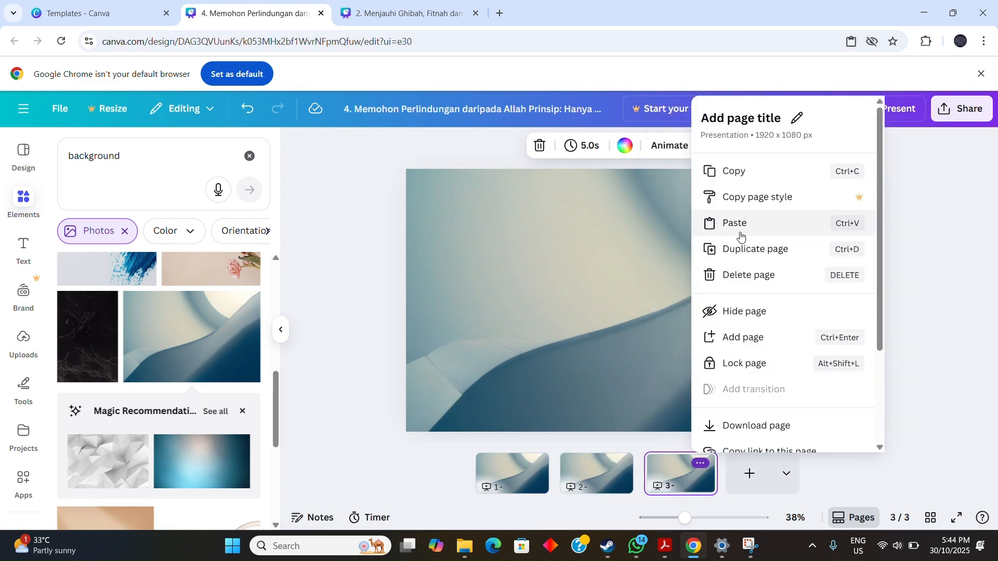
click(747, 249)
click(474, 481)
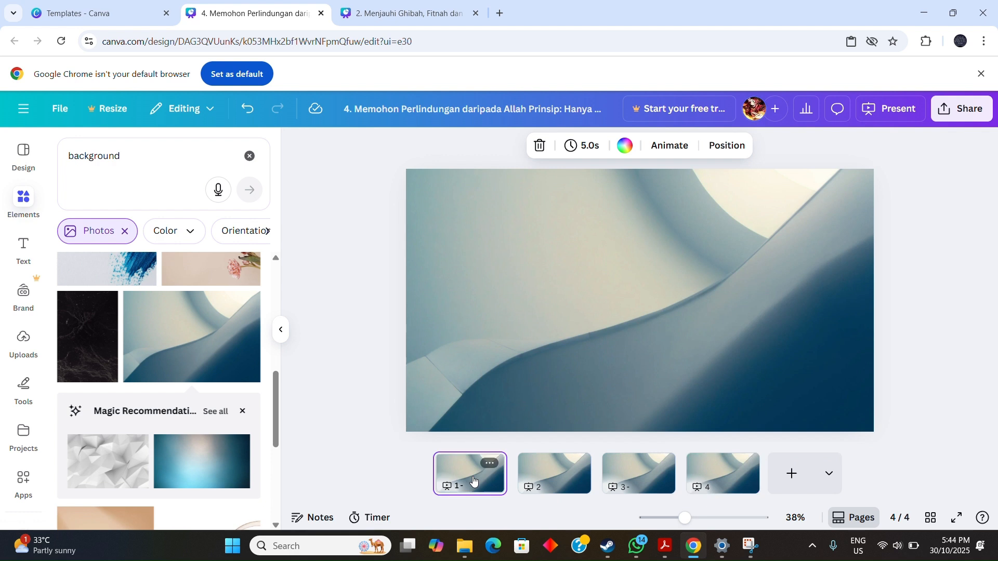
click(547, 467)
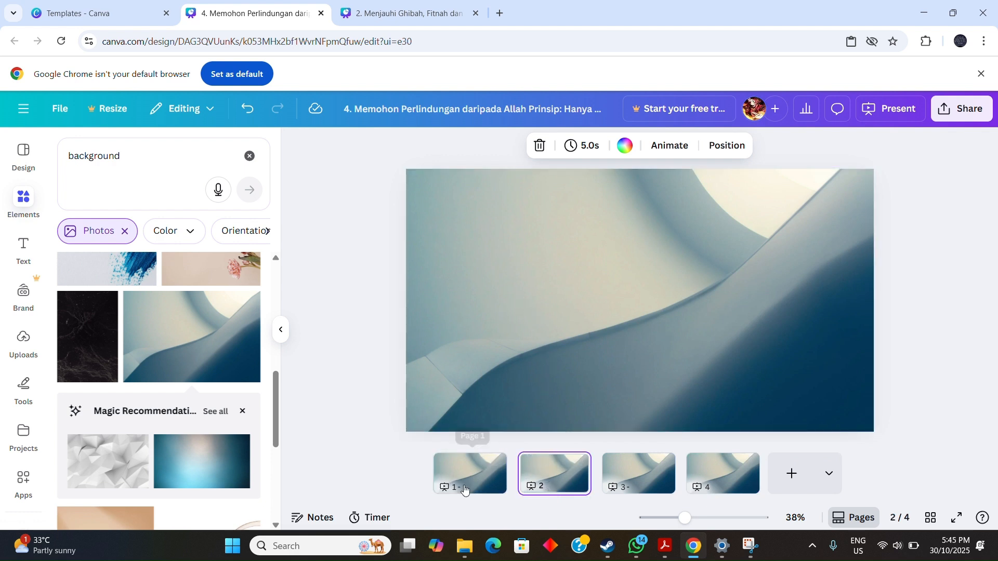
click(470, 468)
click(566, 481)
click(477, 331)
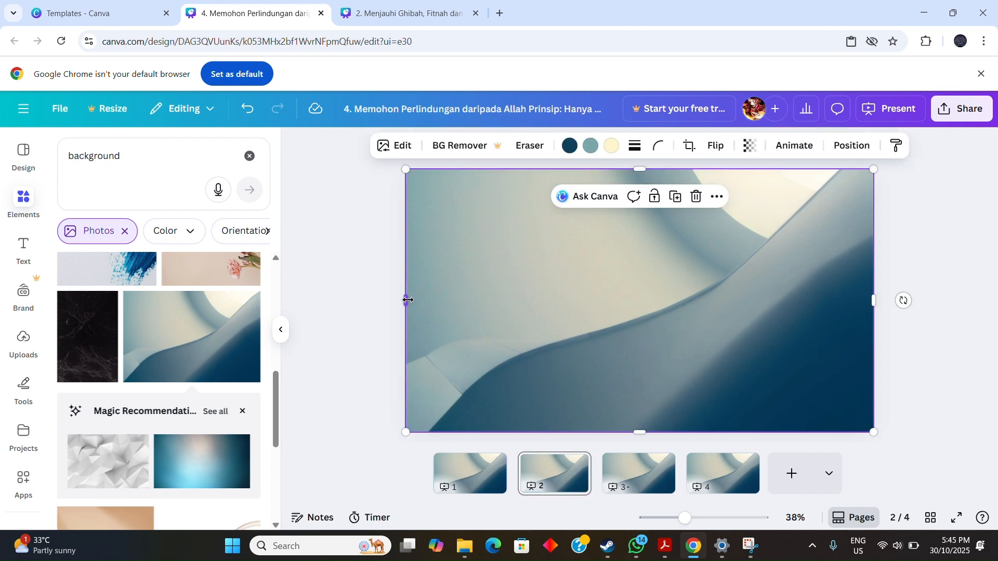
click(471, 473)
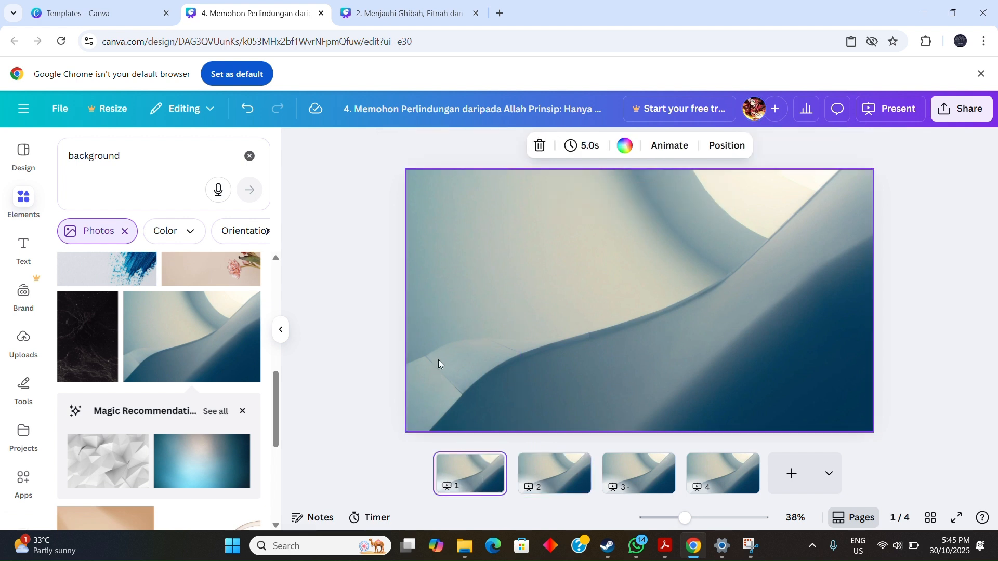
click(486, 335)
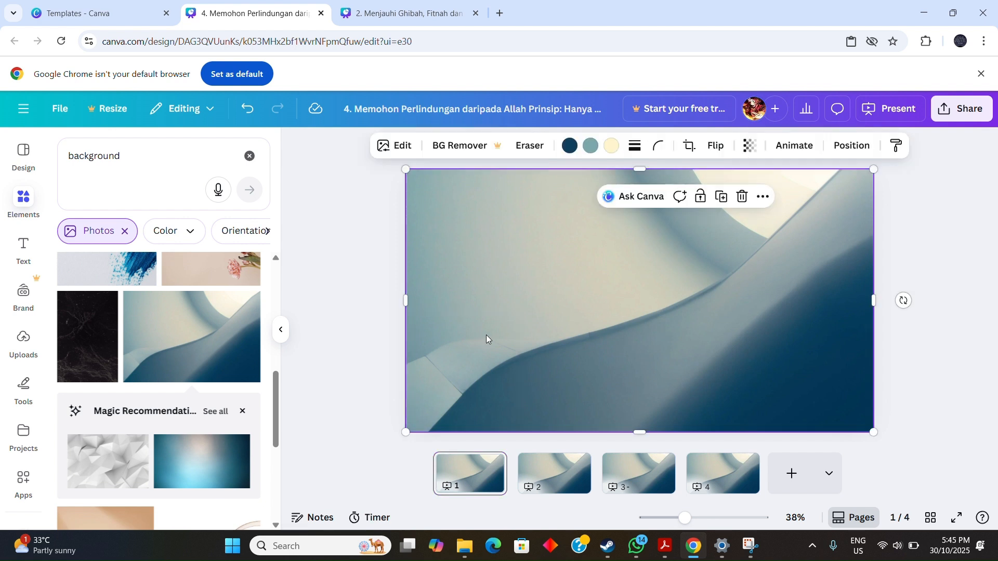
On page 2, pull the background photo's left edge inward to uncover the first column.
click(571, 476)
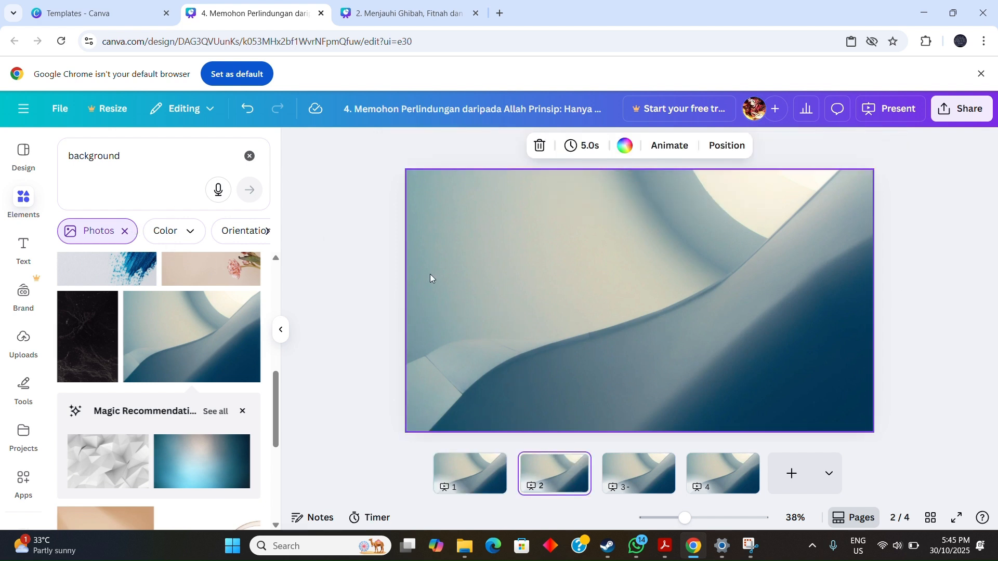
click(415, 288)
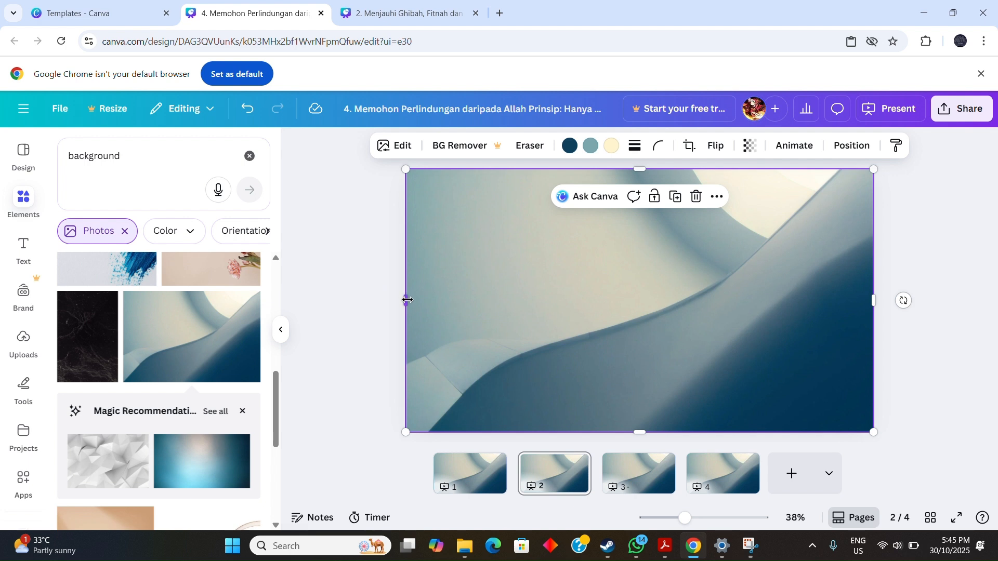
drag(408, 300, 527, 312)
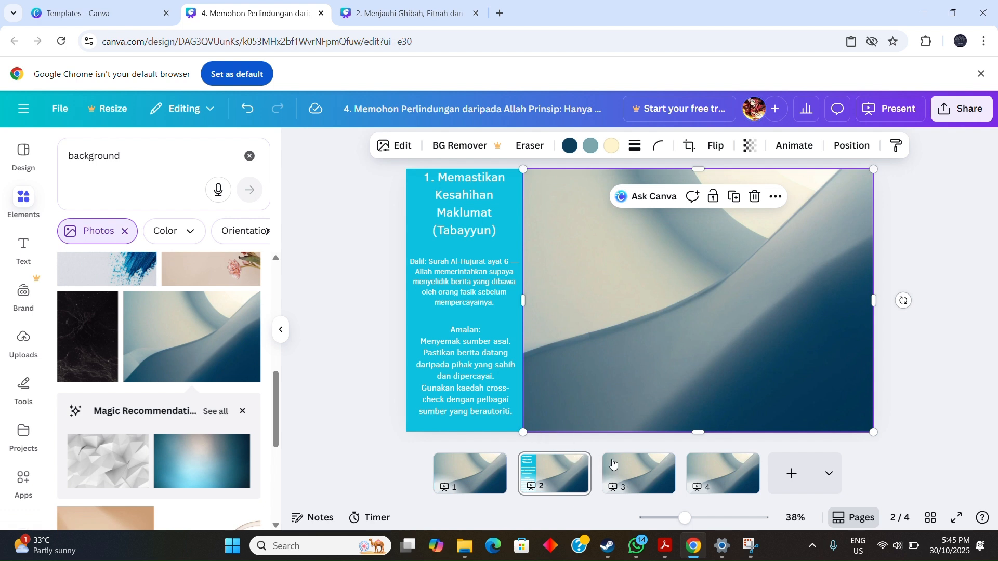
On page 3, pull the background photo's left edge to the page's middle to uncover the first two columns.
click(635, 475)
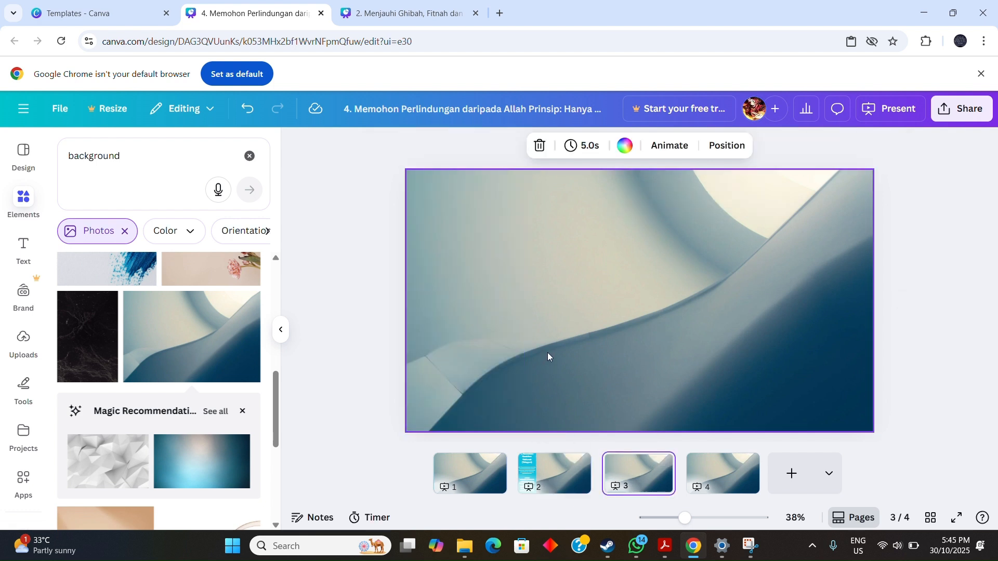
click(411, 305)
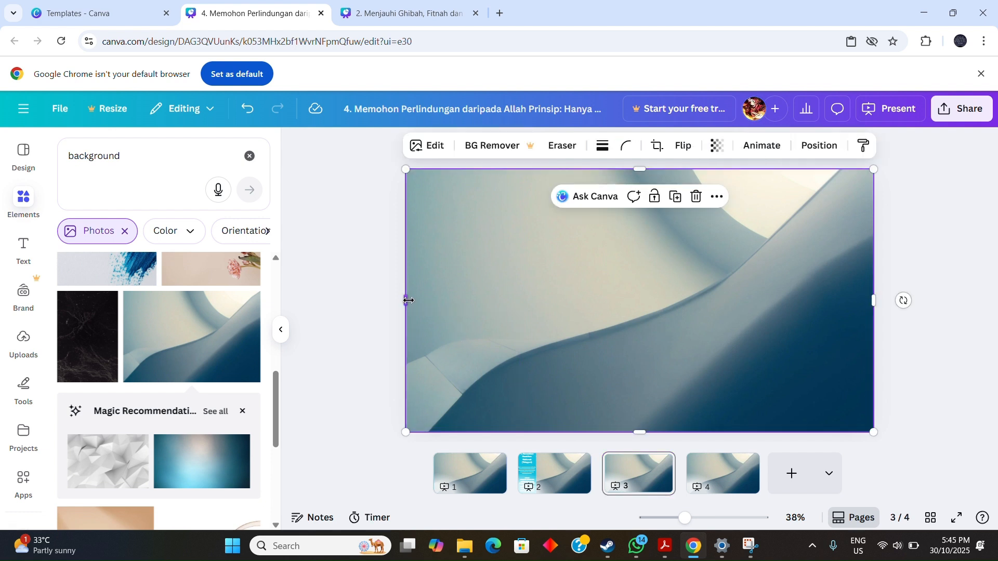
drag(409, 300, 641, 301)
On page 4, pull the background photo's left edge inward to uncover the first three columns.
click(699, 471)
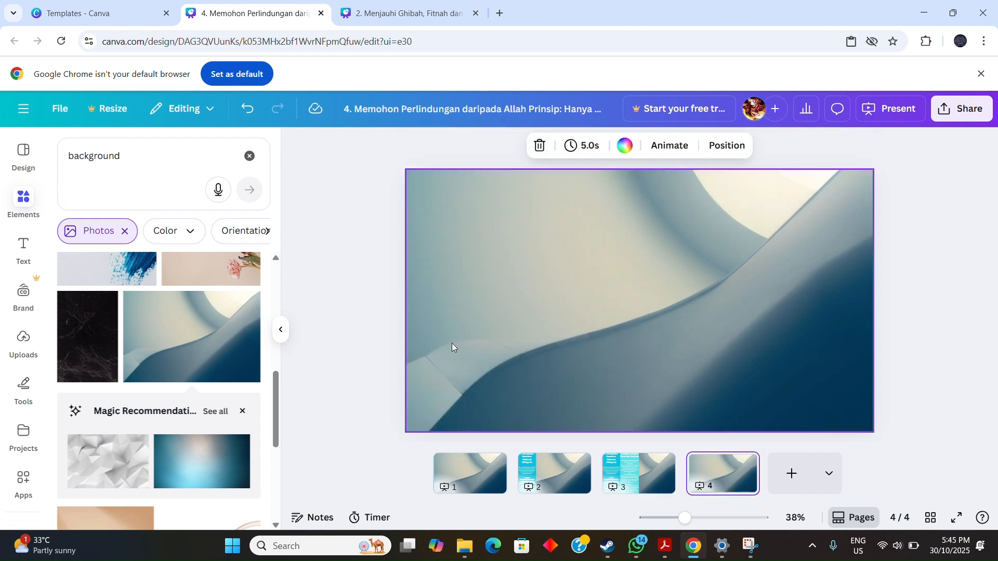
click(463, 323)
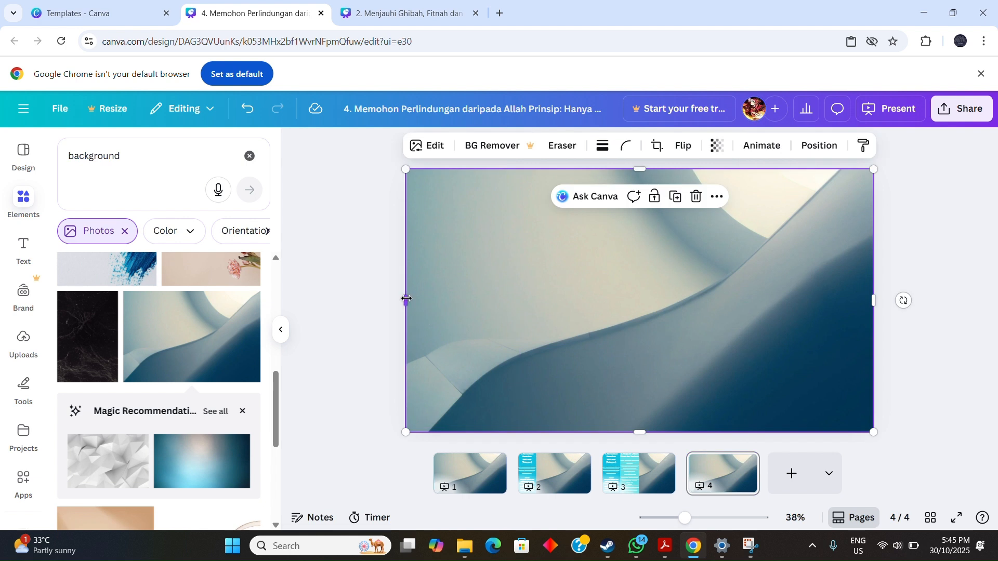
drag(406, 299, 758, 300)
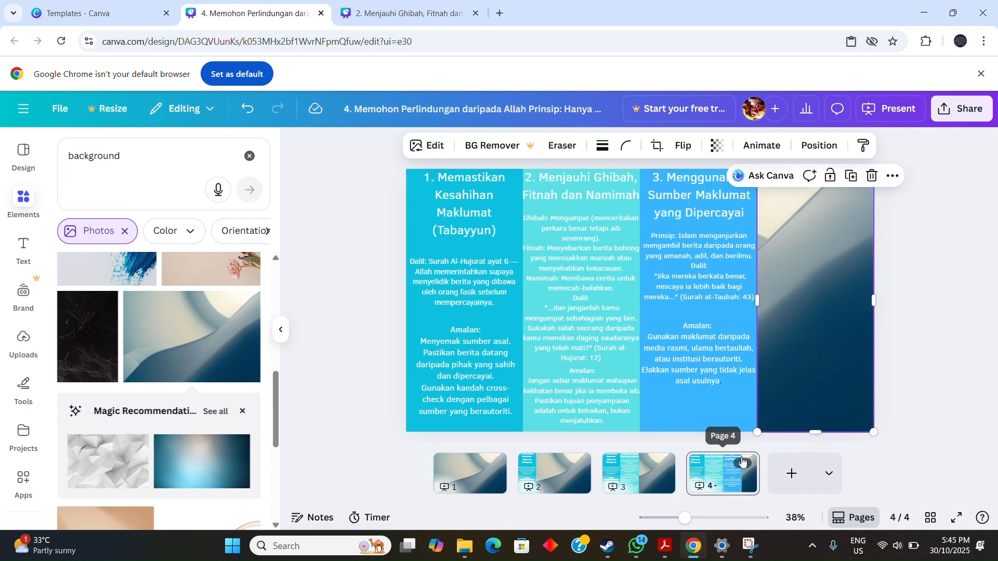
Duplicate page 4 and shrink the copy's background photo against the right page edge to uncover the fourth column.
click(744, 463)
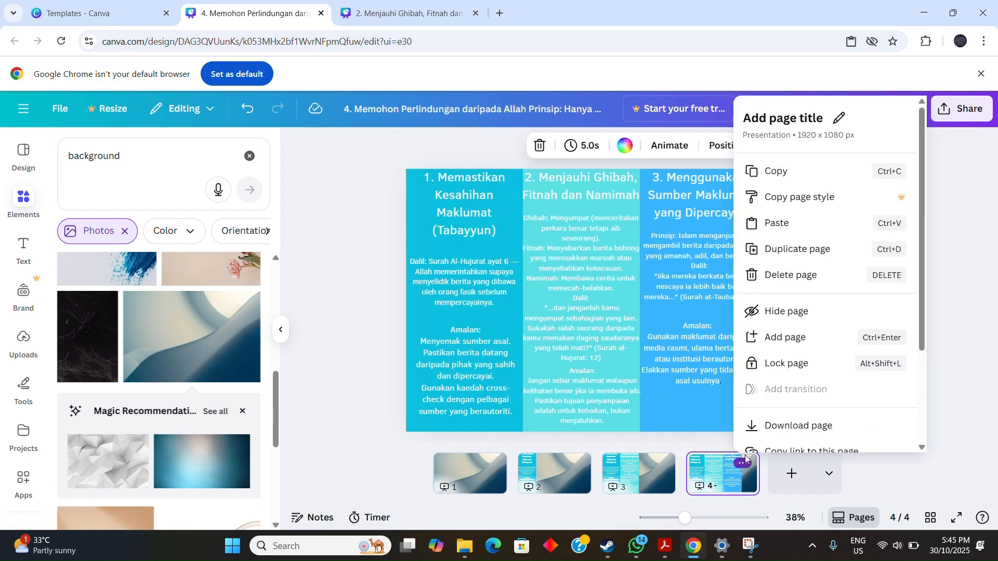
click(824, 255)
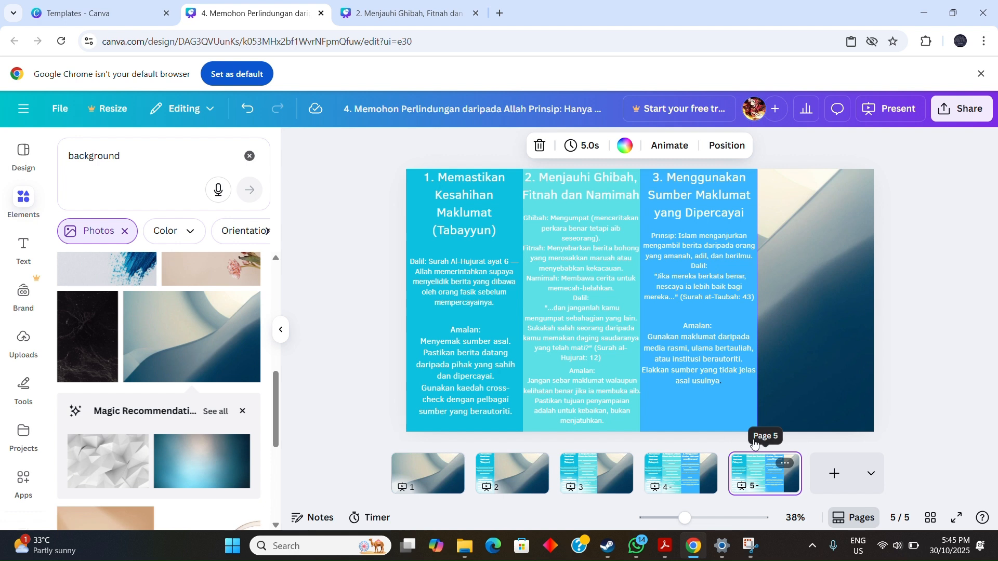
click(783, 279)
drag(756, 300, 880, 301)
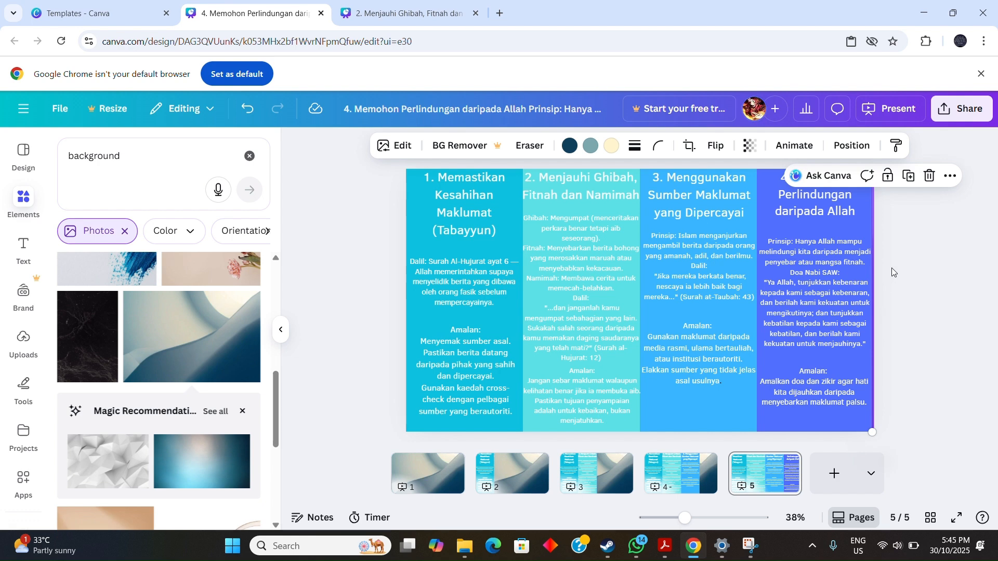
click(341, 218)
click(416, 462)
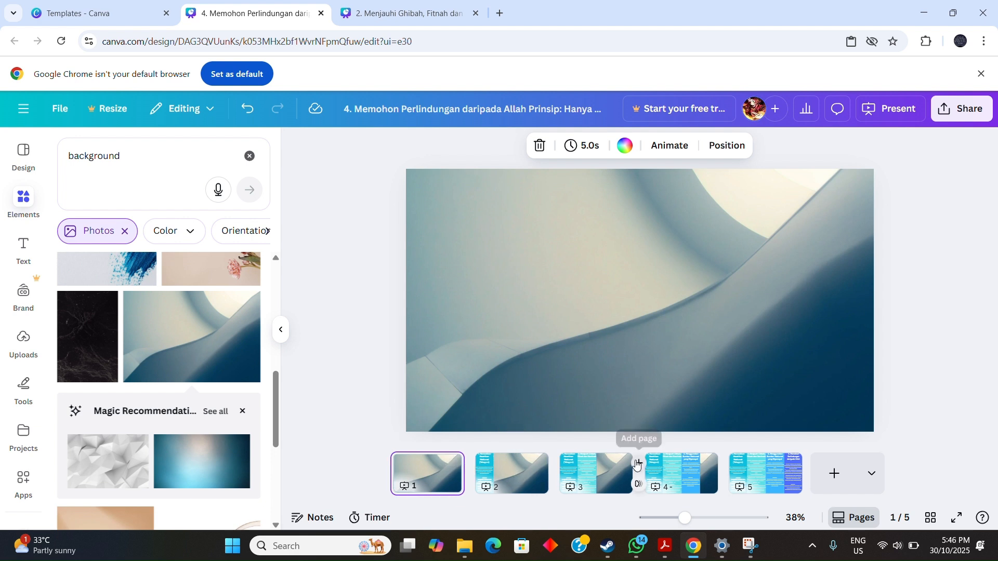
click(637, 465)
click(665, 464)
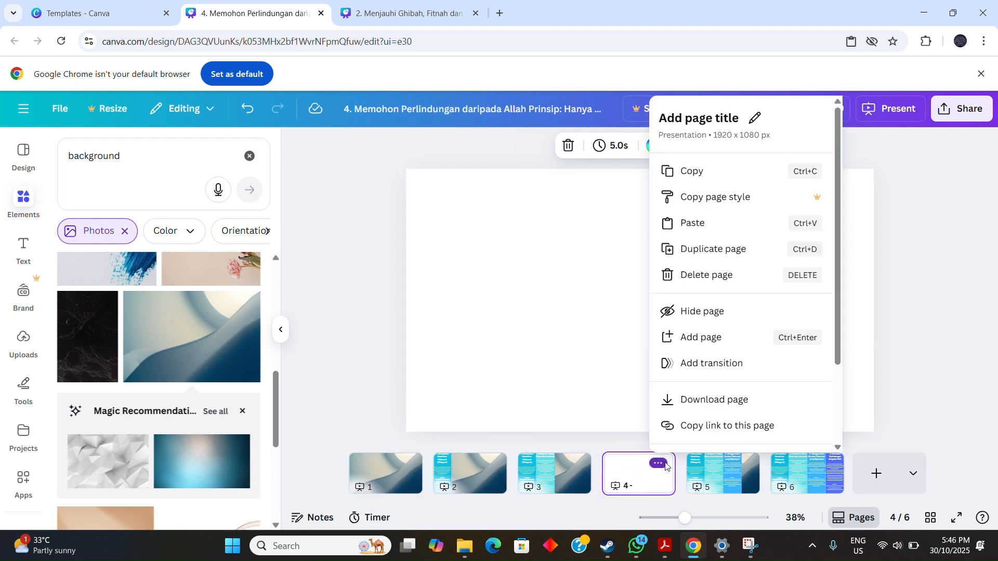
click(707, 275)
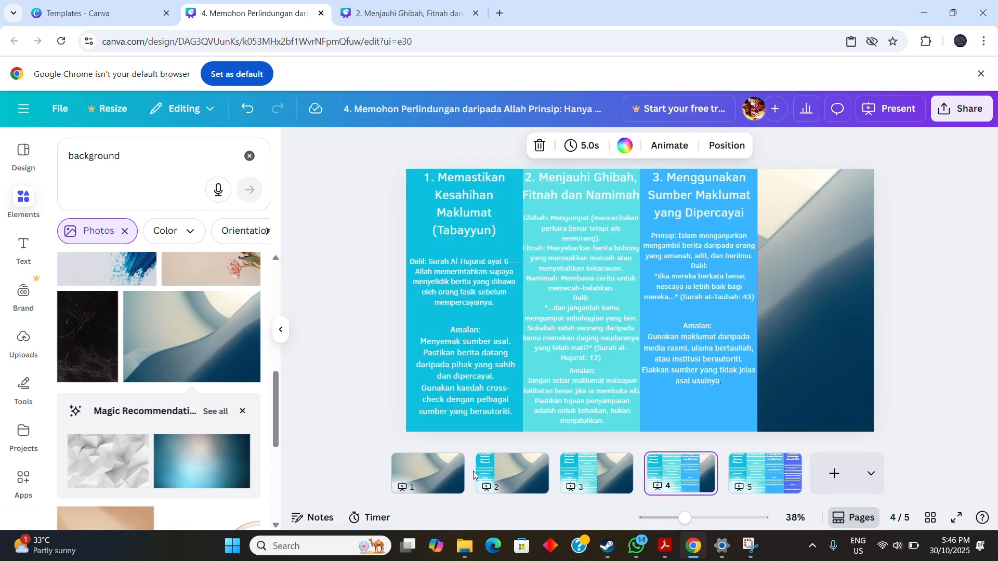
Add a Match & Move transition after page 1 and apply it between all pages.
mouse_move(471, 471)
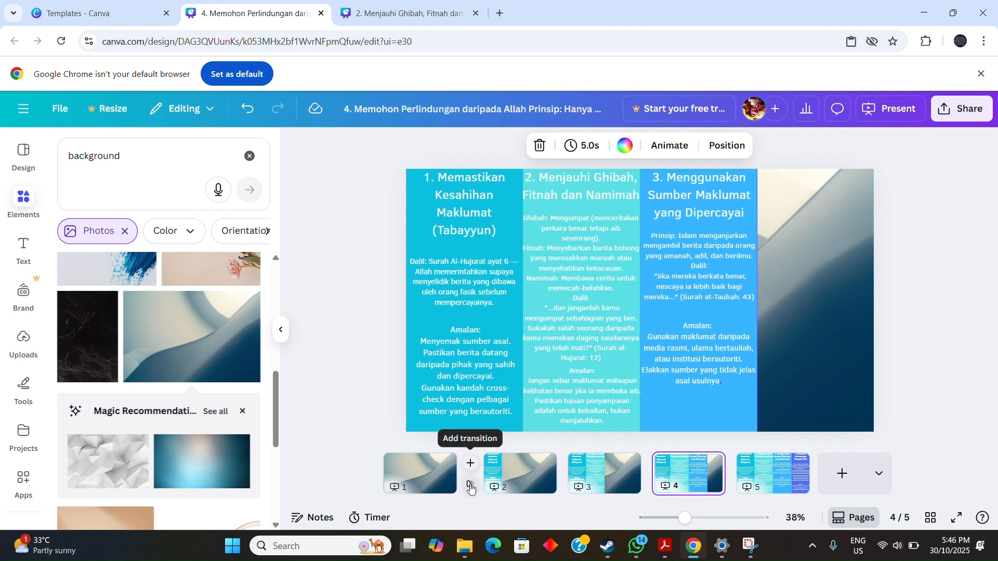
click(471, 489)
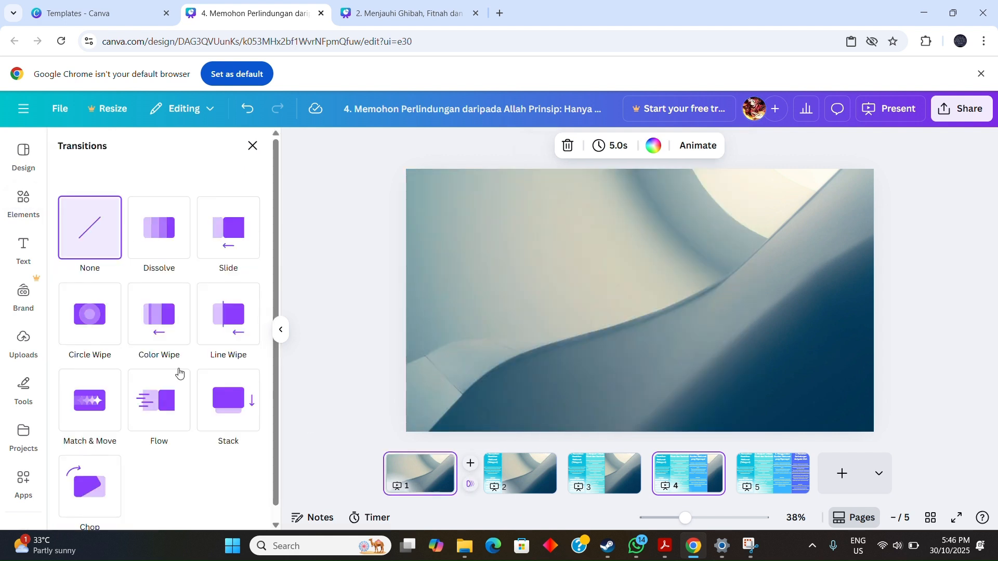
scroll(176, 386, down, 1)
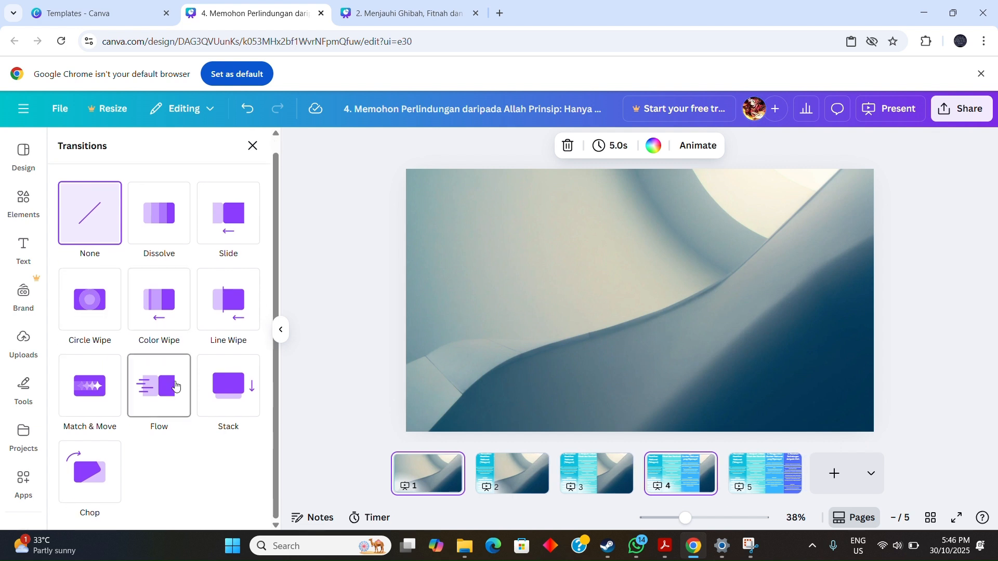
click(89, 405)
scroll(183, 451, down, 4)
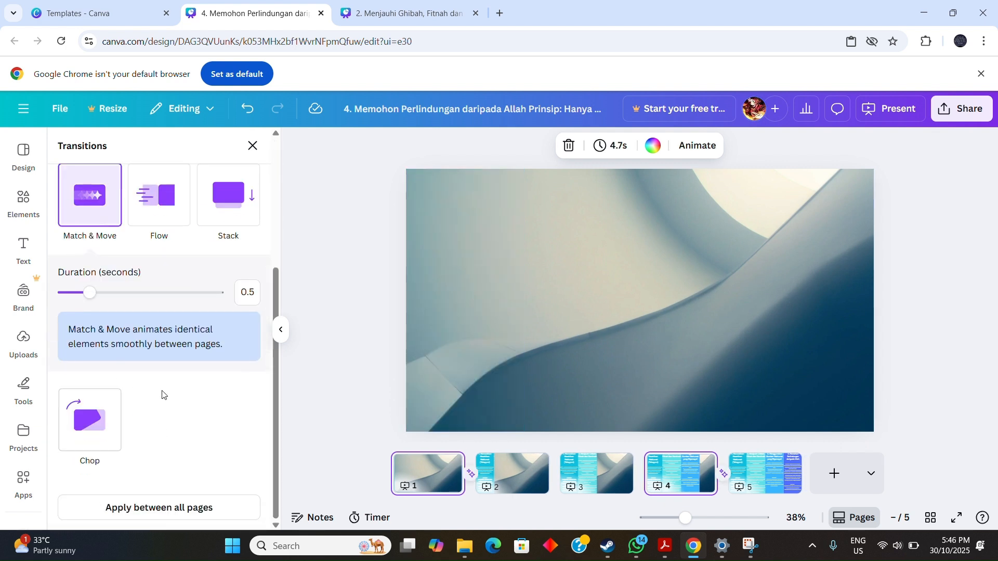
click(182, 510)
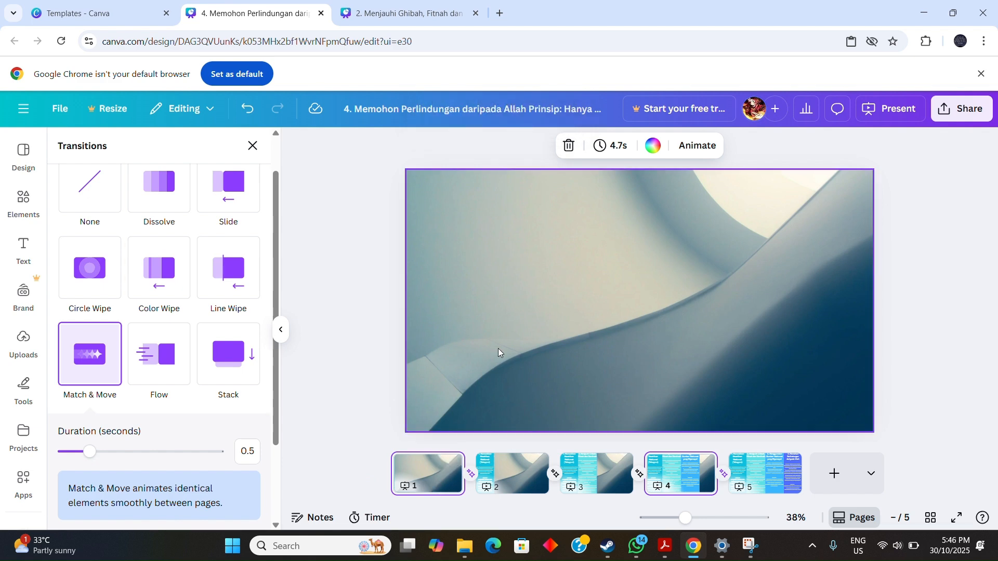
click(516, 298)
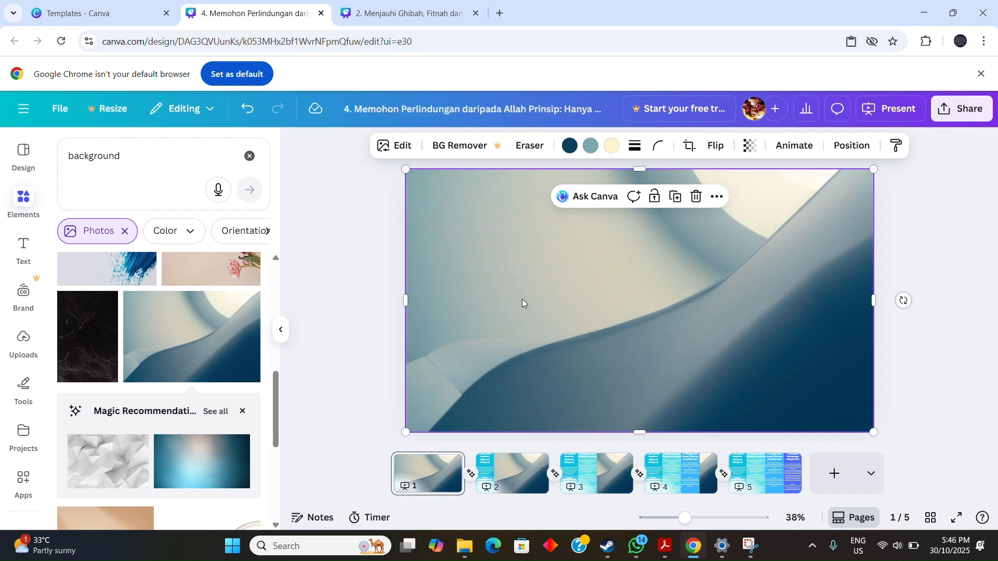
Present the design full screen and advance through all five pages to check the column-by-column reveal.
click(887, 112)
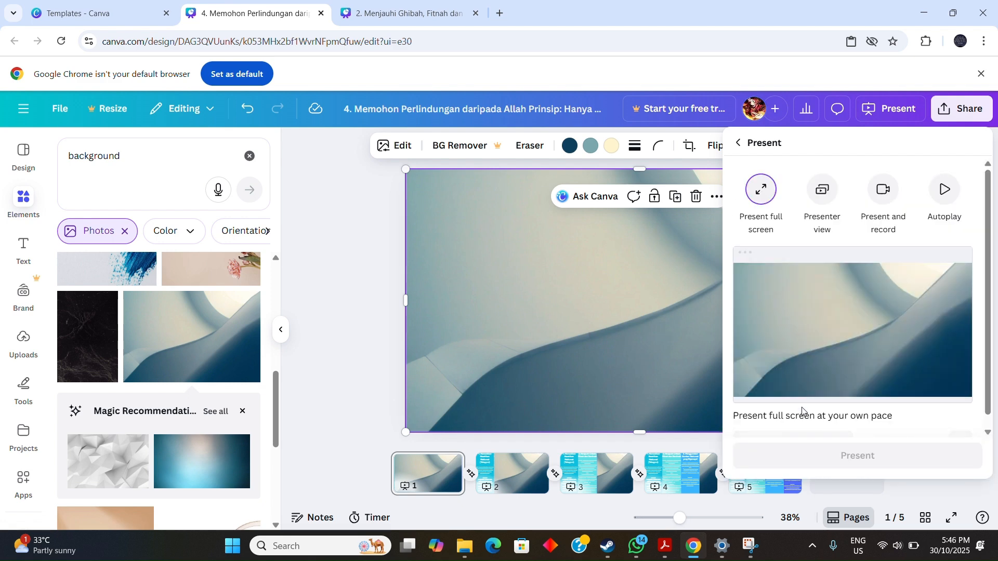
click(791, 454)
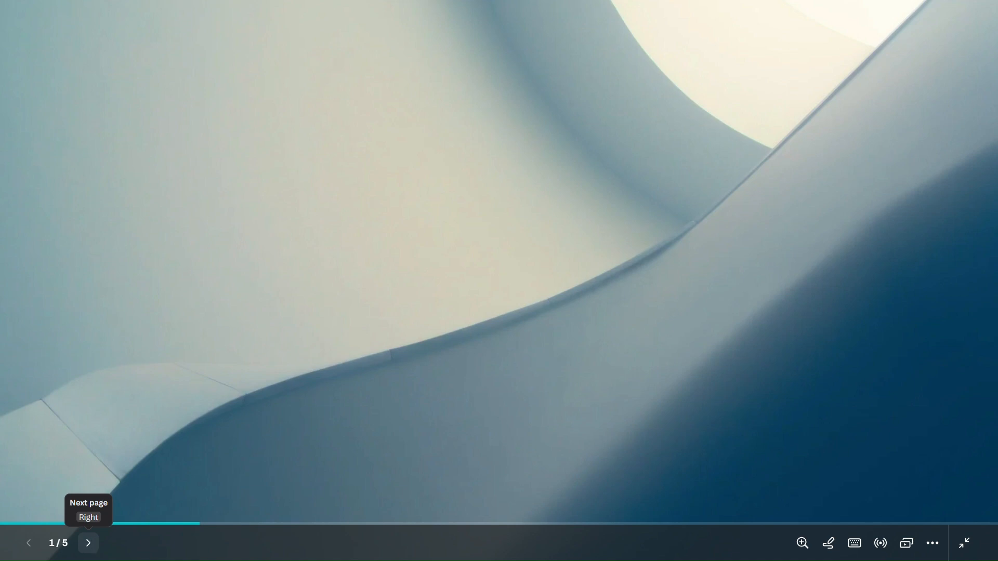
click(89, 543)
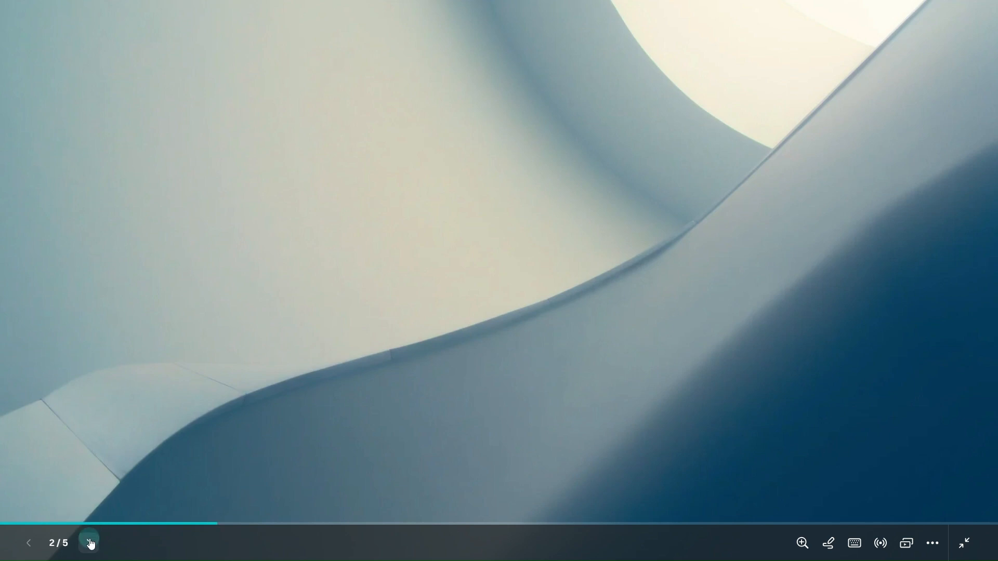
click(90, 543)
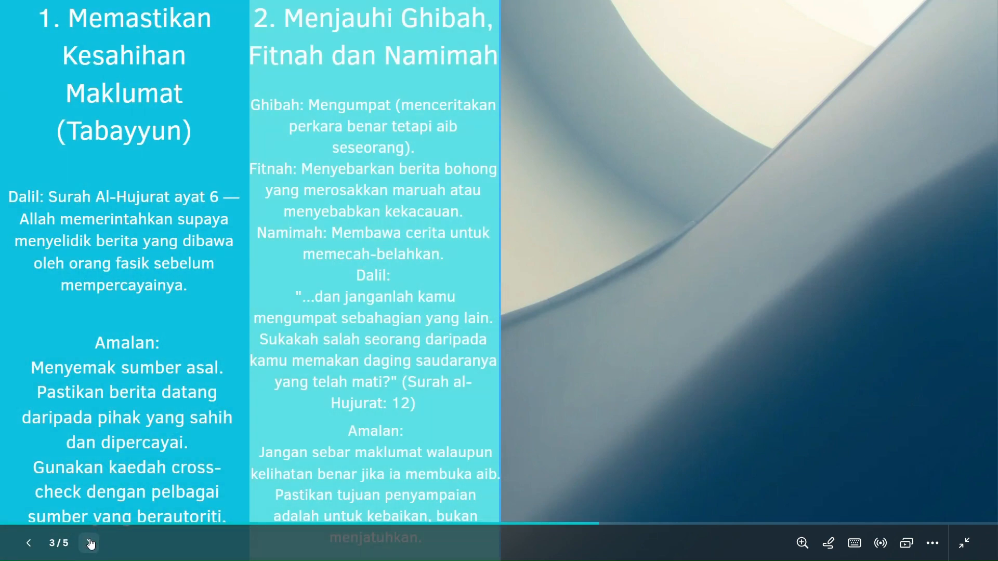
click(90, 543)
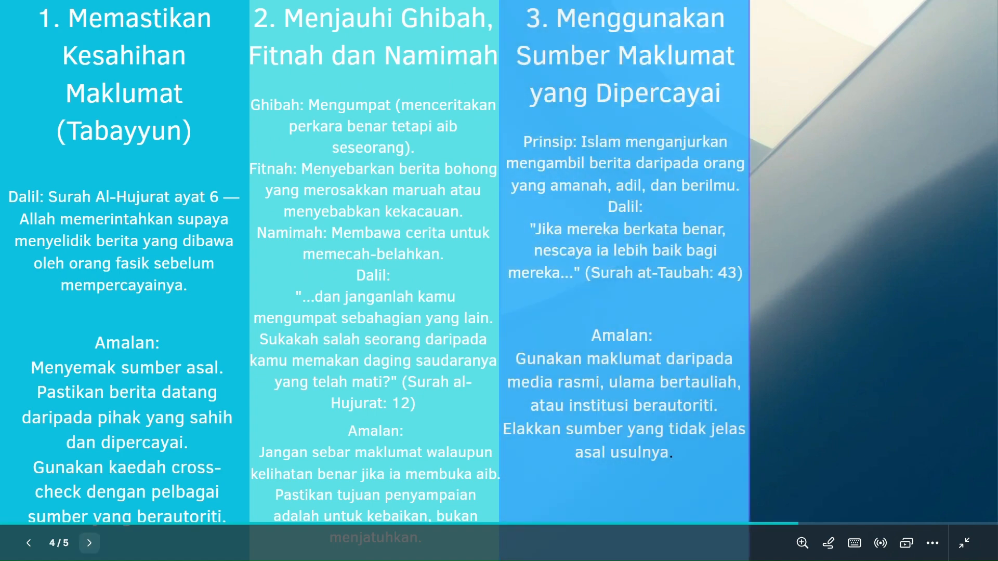
click(89, 542)
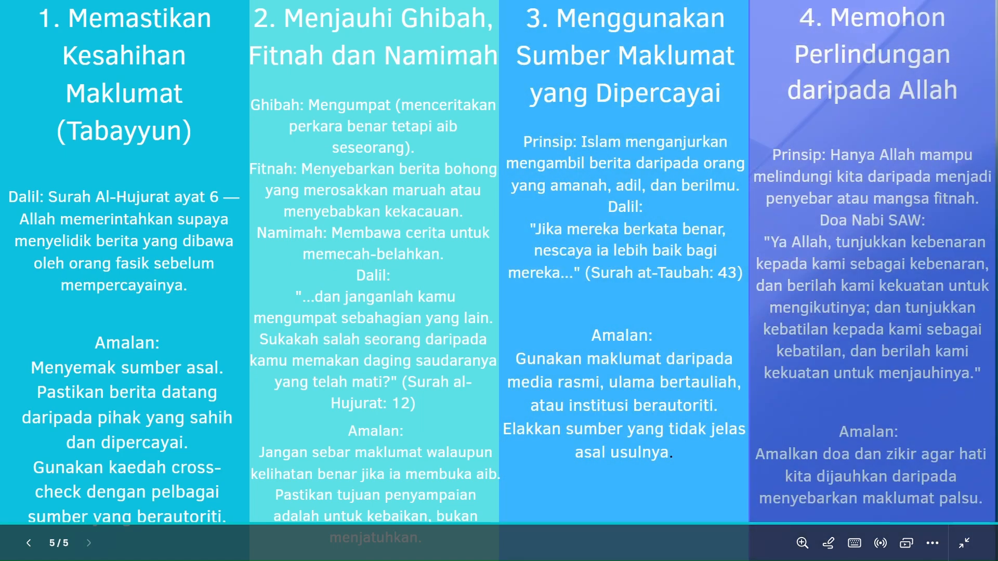